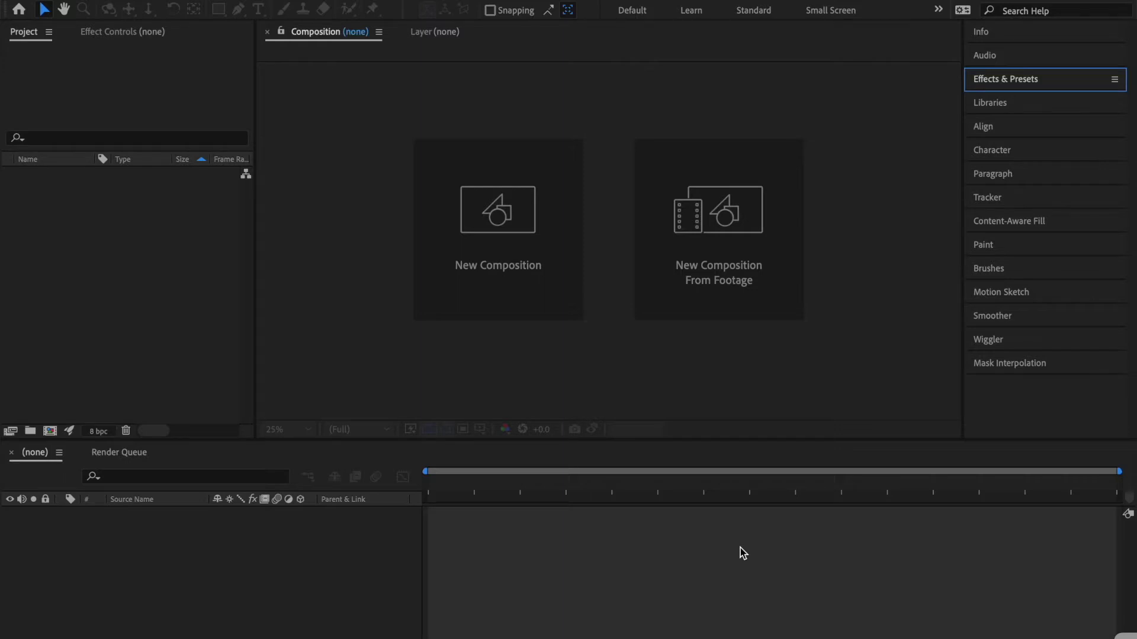
Step: Create a new composition from the 31E8DD0 .mov footage file of the actor
{"action": "left_click", "coordinate": [683, 299]}
{"action": "left_click", "coordinate": [706, 281]}
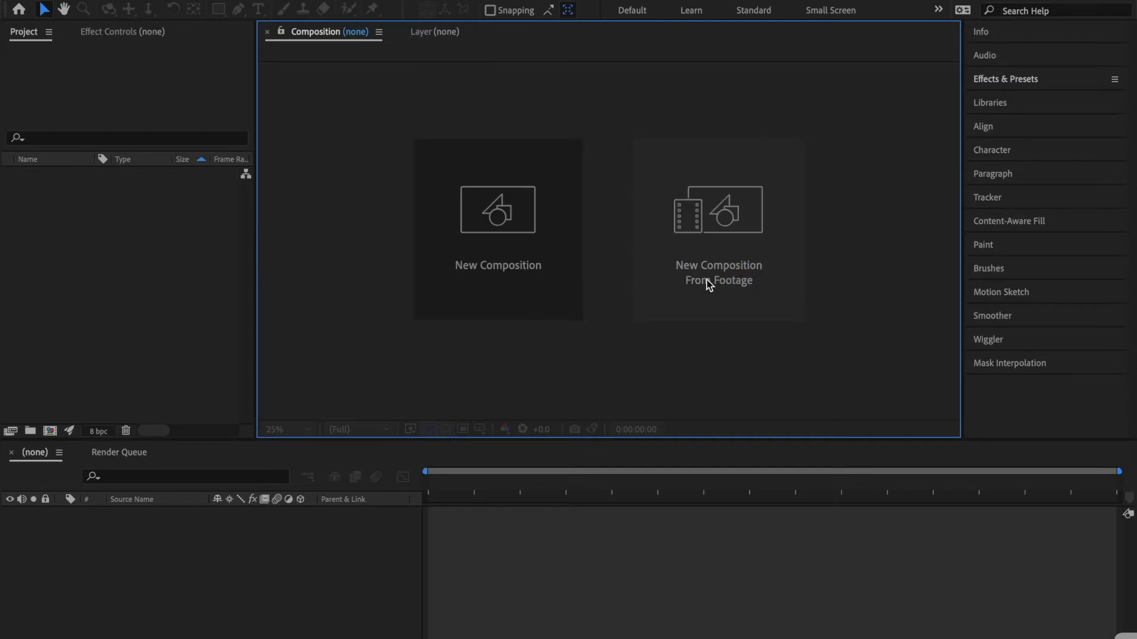
{"action": "scroll", "coordinate": [345, 528], "scroll_direction": "down", "scroll_amount": 3}
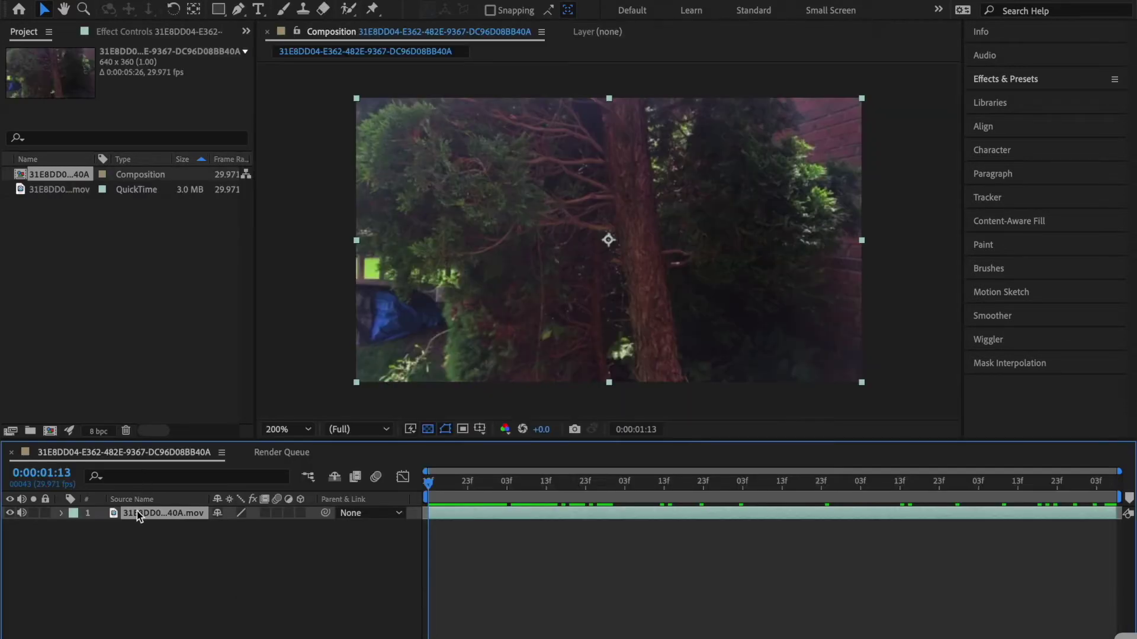
Step: Rename the footage layer as actor footage
{"action": "right_click", "coordinate": [137, 514]}
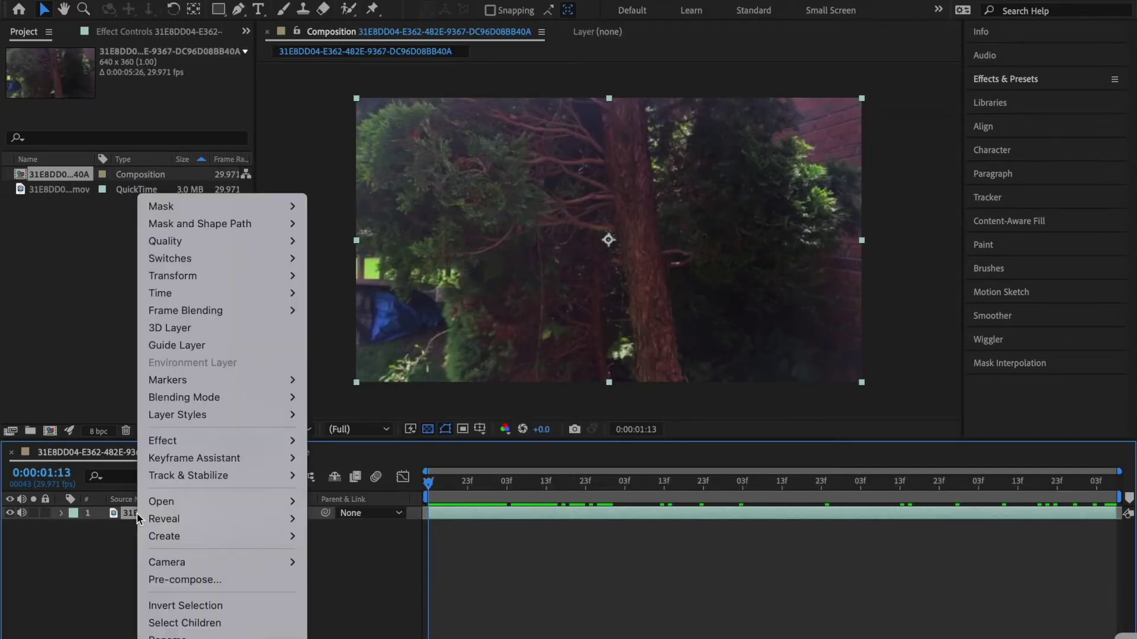
{"action": "left_click", "coordinate": [178, 634]}
{"action": "type", "text": "actor footage"}
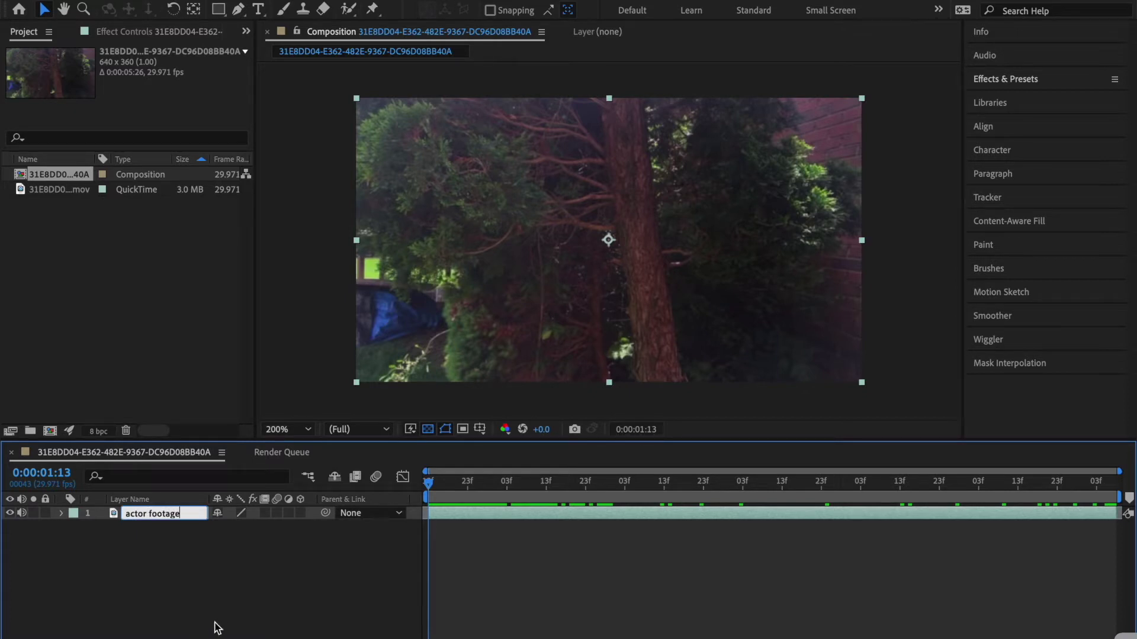
{"action": "left_click", "coordinate": [218, 626]}
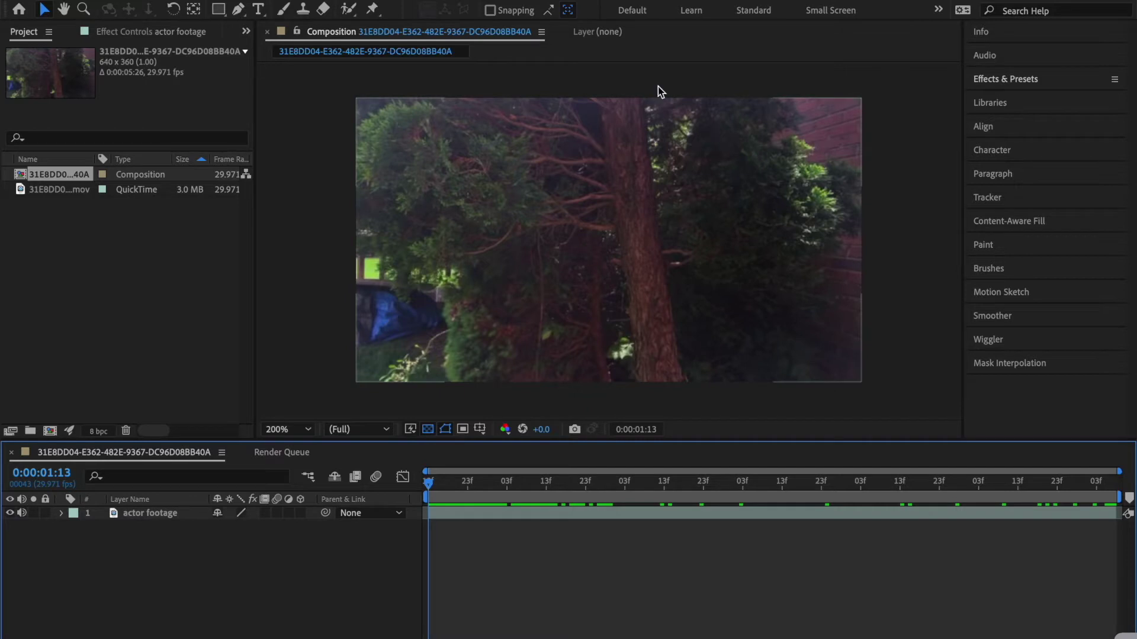
Step: Move the current time to 0:00:03:22 and begin a new solid layer named "Sting" with its quotation marks
{"action": "left_click_drag", "start_coordinate": [438, 488], "coordinate": [698, 414]}
{"action": "left_click", "coordinate": [570, 335]}
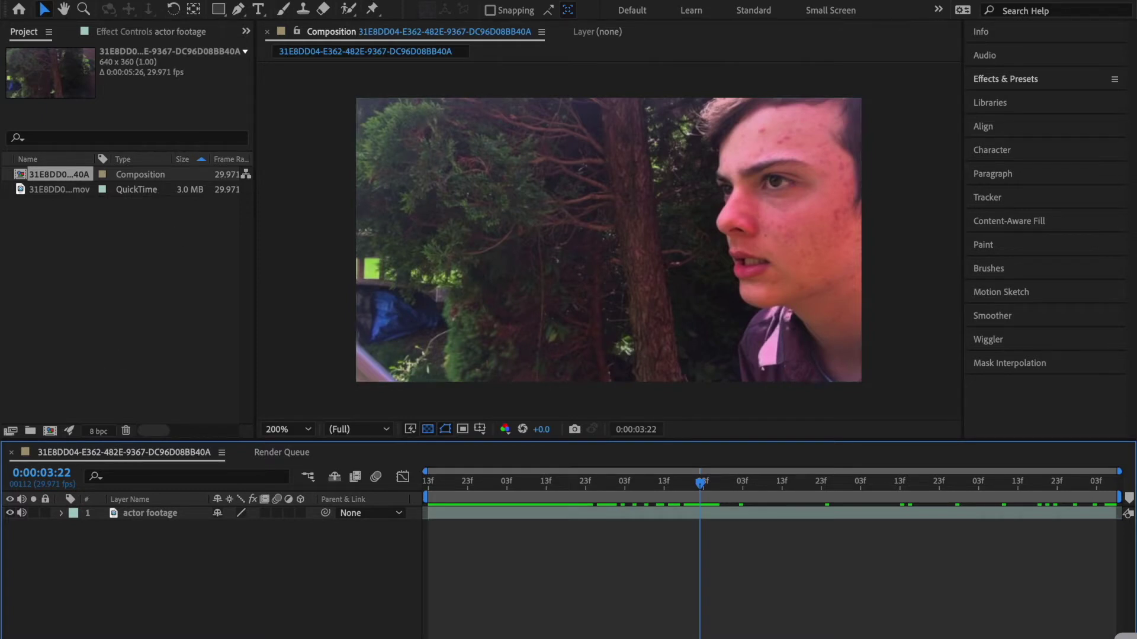
{"action": "left_click", "coordinate": [277, 2]}
{"action": "mouse_move", "coordinate": [294, 8]}
{"action": "left_click", "coordinate": [492, 13]}
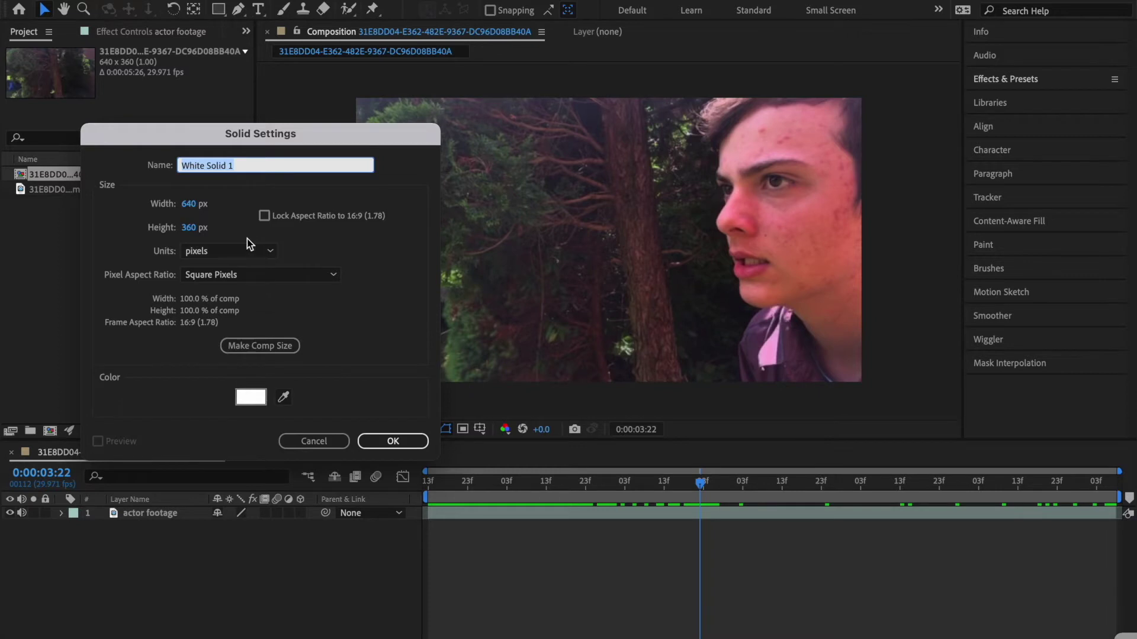
{"action": "key", "text": "BackSpace"}
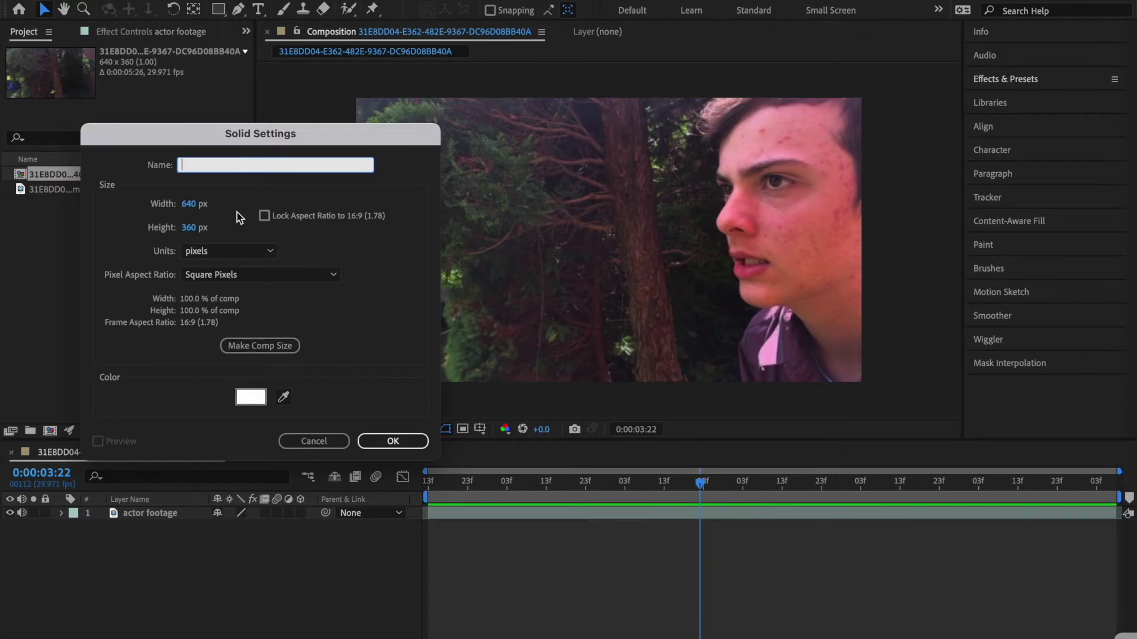
{"action": "type", "text": "\"Sting\""}
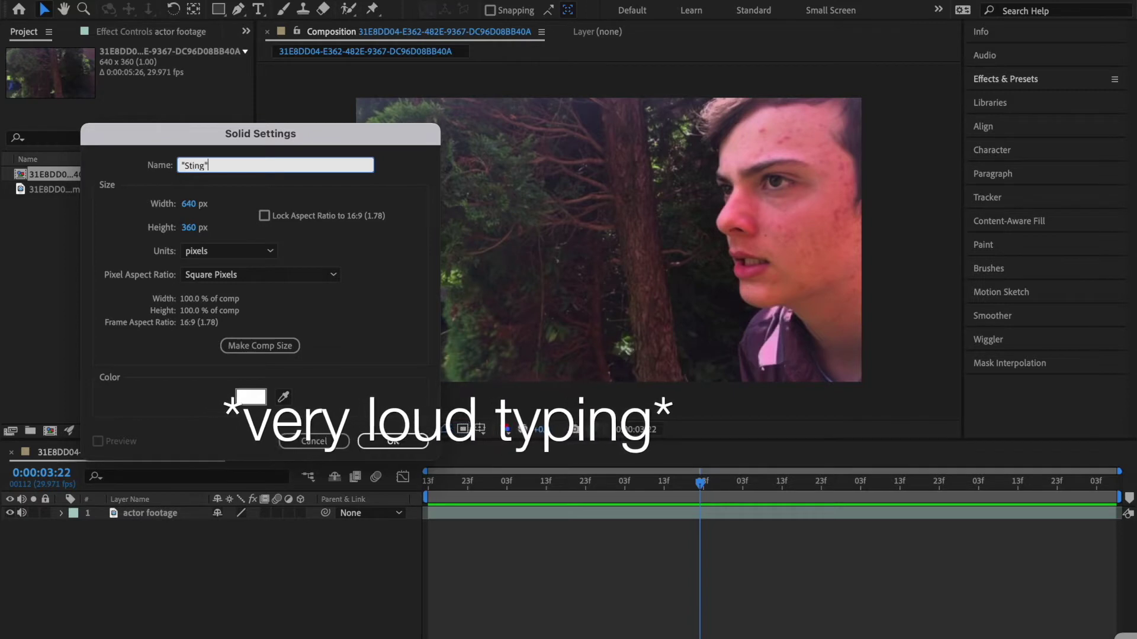
Step: Set the solid's color to a bright cyan and create the layer at composition size
{"action": "left_click", "coordinate": [253, 397]}
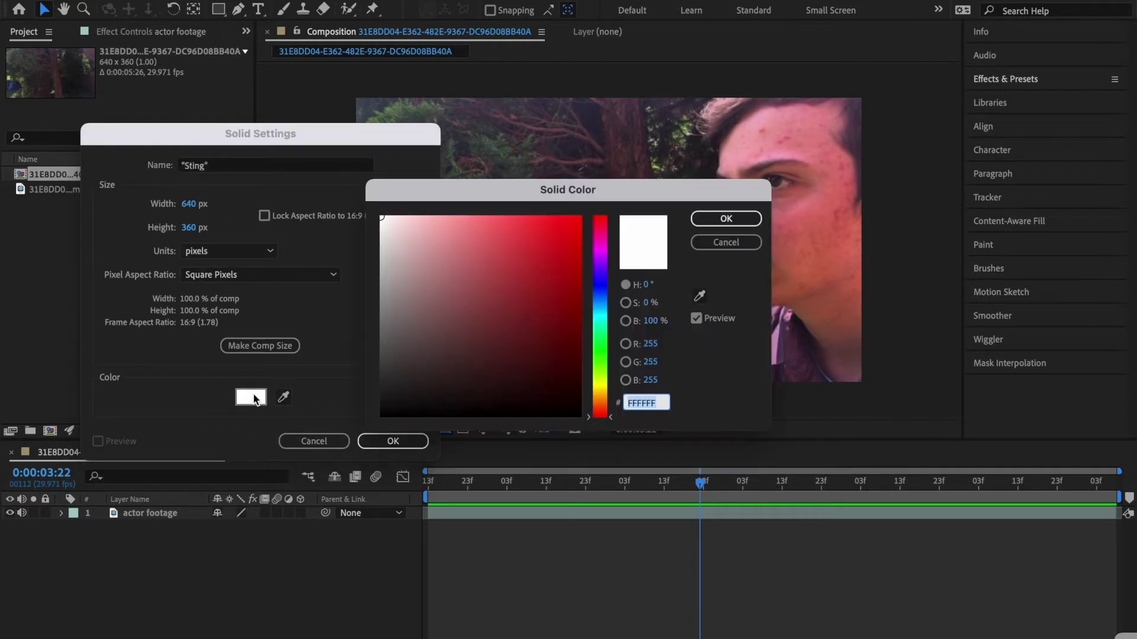
{"action": "left_click", "coordinate": [596, 318]}
{"action": "left_click_drag", "start_coordinate": [551, 306], "coordinate": [552, 257]}
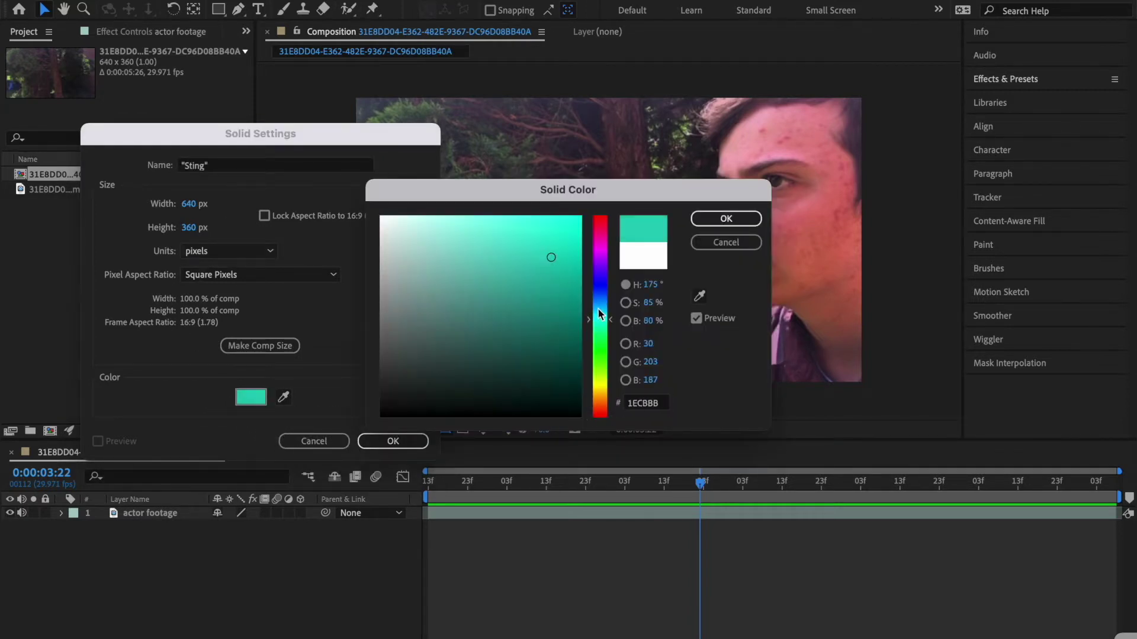
{"action": "left_click", "coordinate": [598, 309]}
{"action": "left_click", "coordinate": [558, 239]}
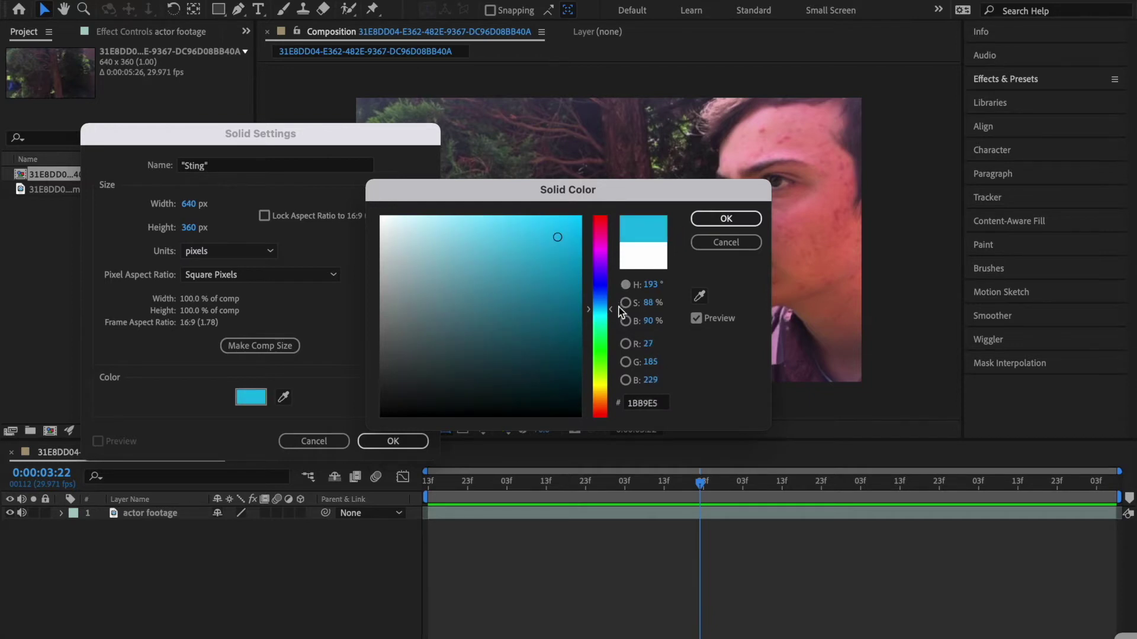
{"action": "left_click_drag", "start_coordinate": [602, 308], "coordinate": [603, 311]}
{"action": "left_click", "coordinate": [699, 222]}
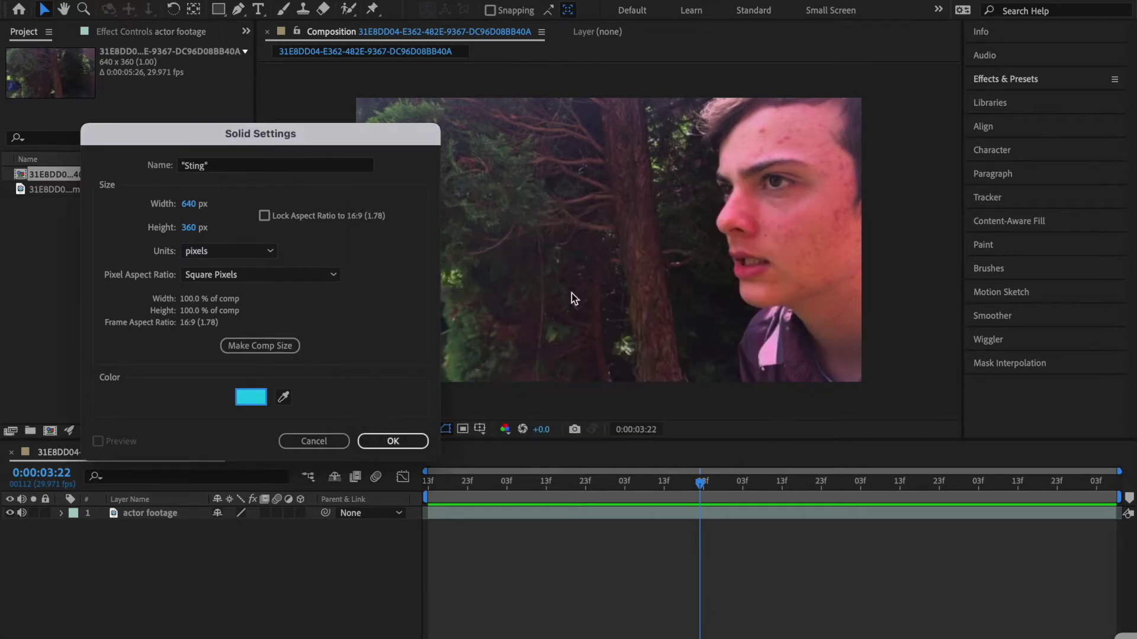
{"action": "left_click", "coordinate": [391, 441]}
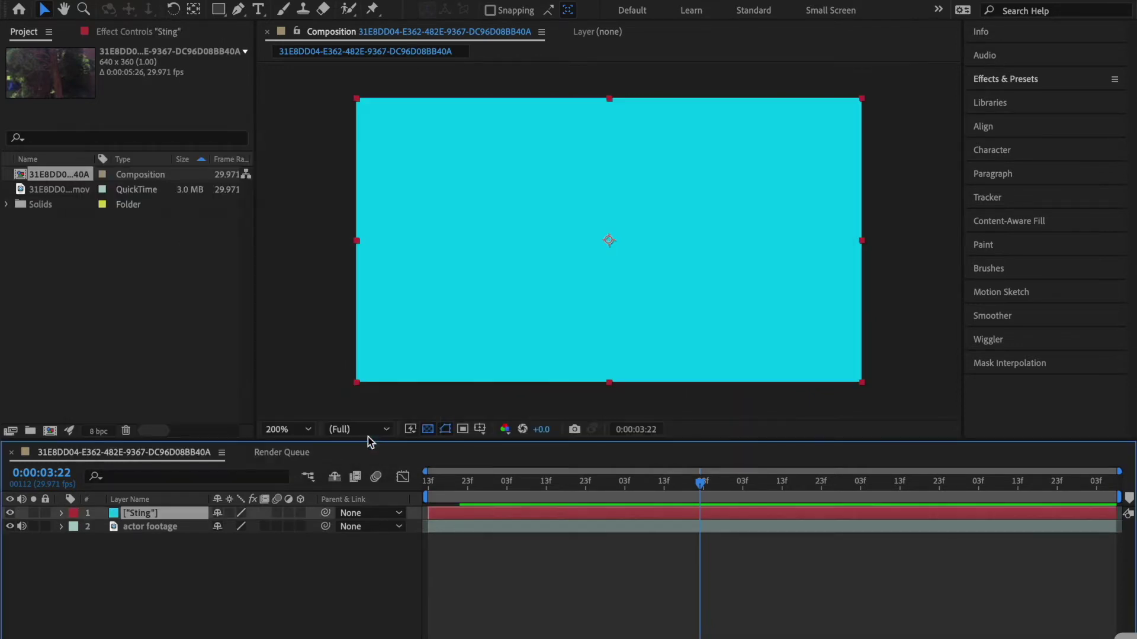
Step: Hide the "Sting" solid and draw a closed four-point Pen mask on it around the blade in the frame's lower-left corner
{"action": "left_click", "coordinate": [9, 513]}
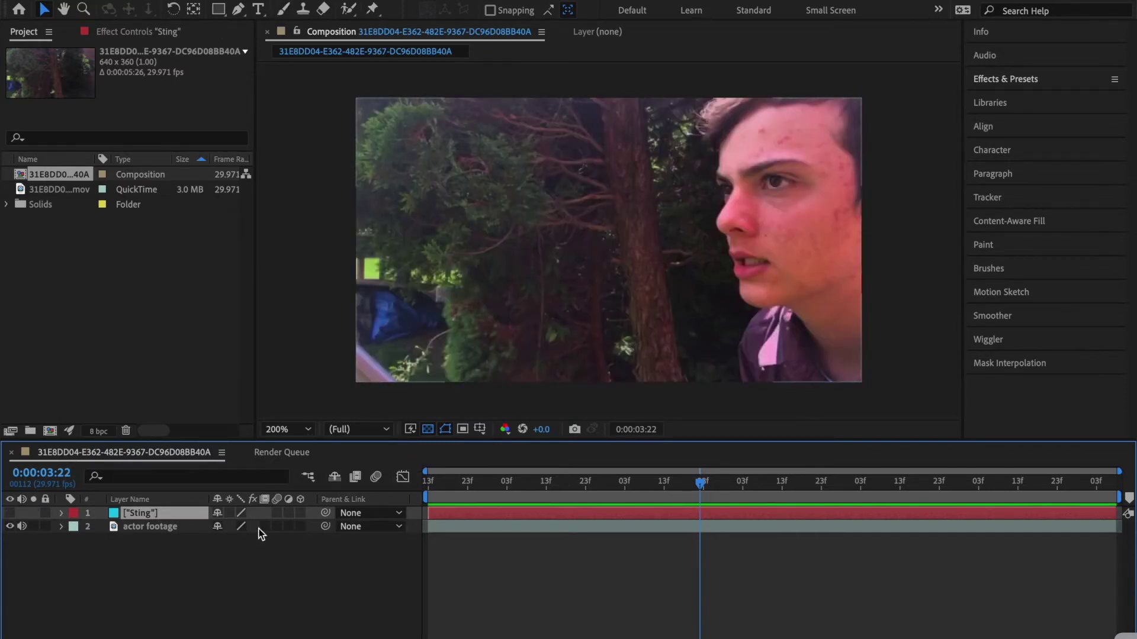
{"action": "left_click", "coordinate": [237, 10]}
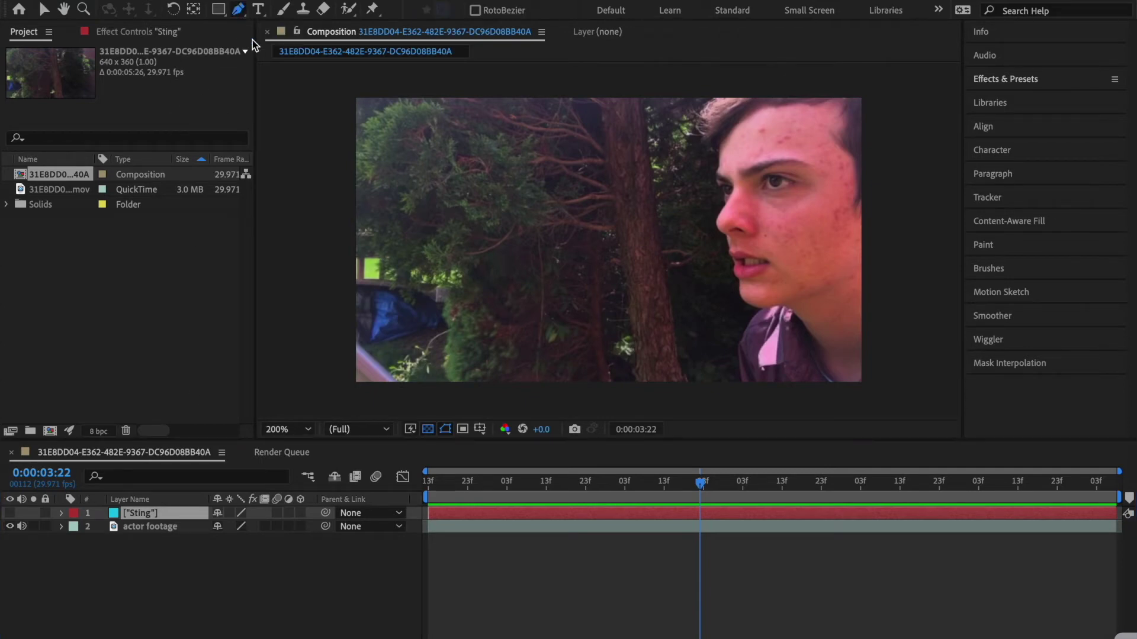
{"action": "left_click", "coordinate": [395, 379]}
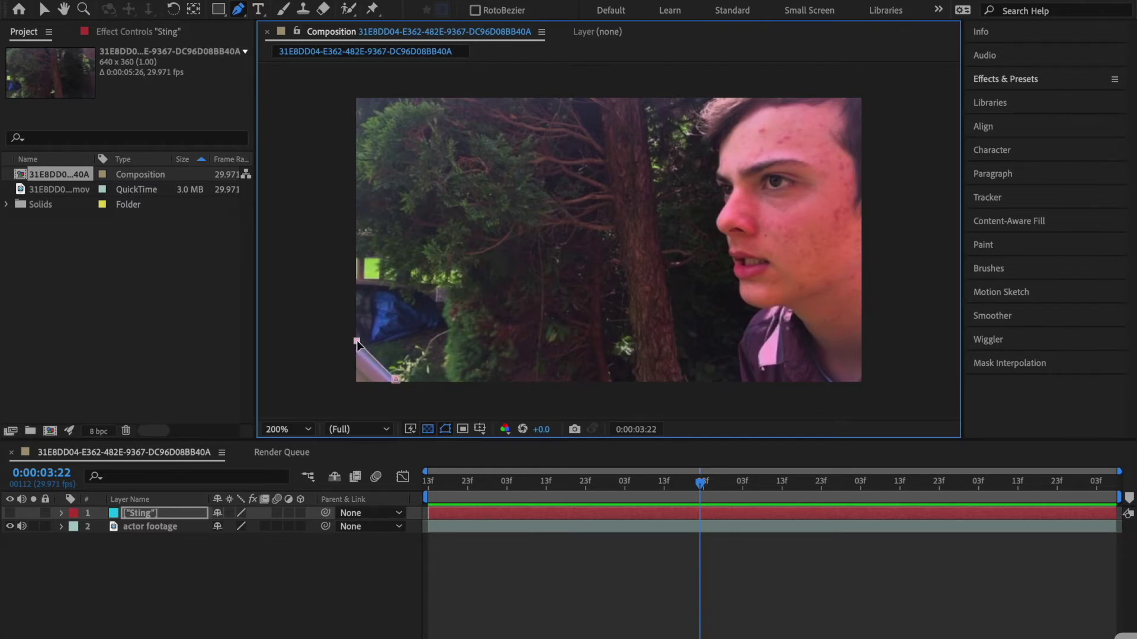
{"action": "left_click", "coordinate": [331, 366]}
{"action": "left_click", "coordinate": [370, 398]}
{"action": "left_click", "coordinate": [395, 379]}
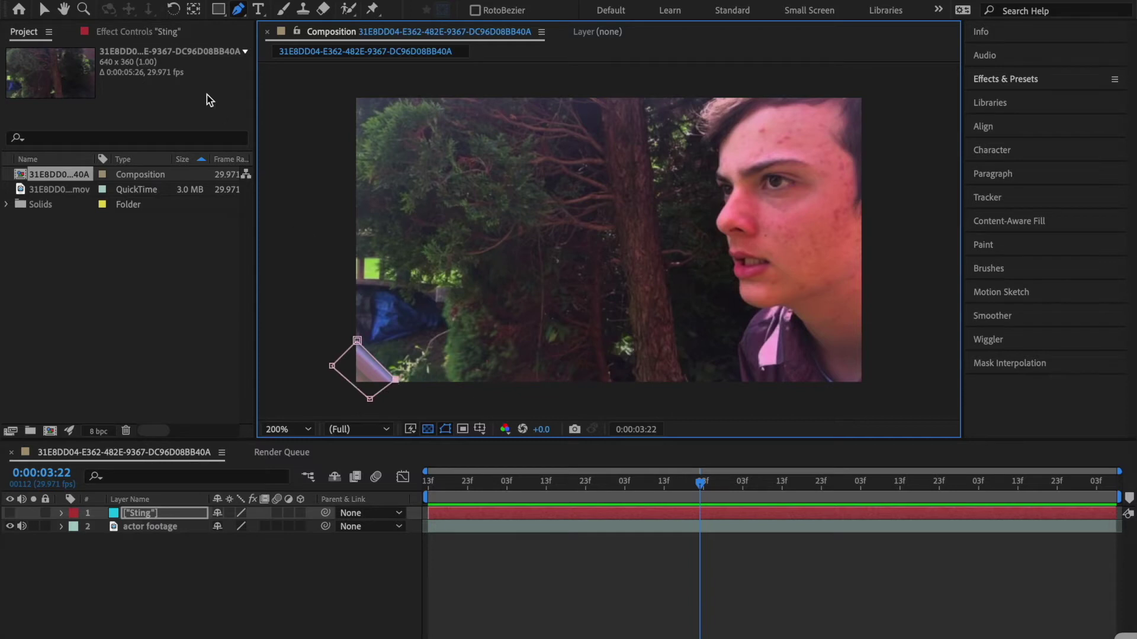
Step: Turn on keyframing for the Mask Path of Mask 1 on the "Sting" layer at 0:00:03:22
{"action": "left_click", "coordinate": [60, 513]}
{"action": "left_click", "coordinate": [74, 528]}
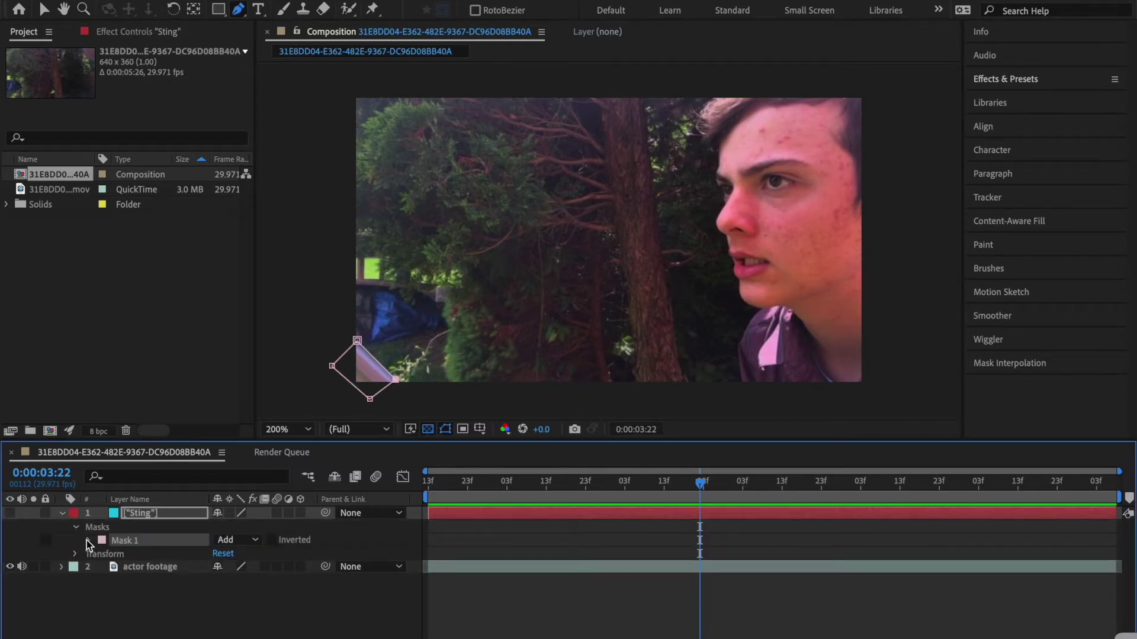
{"action": "left_click", "coordinate": [87, 542]}
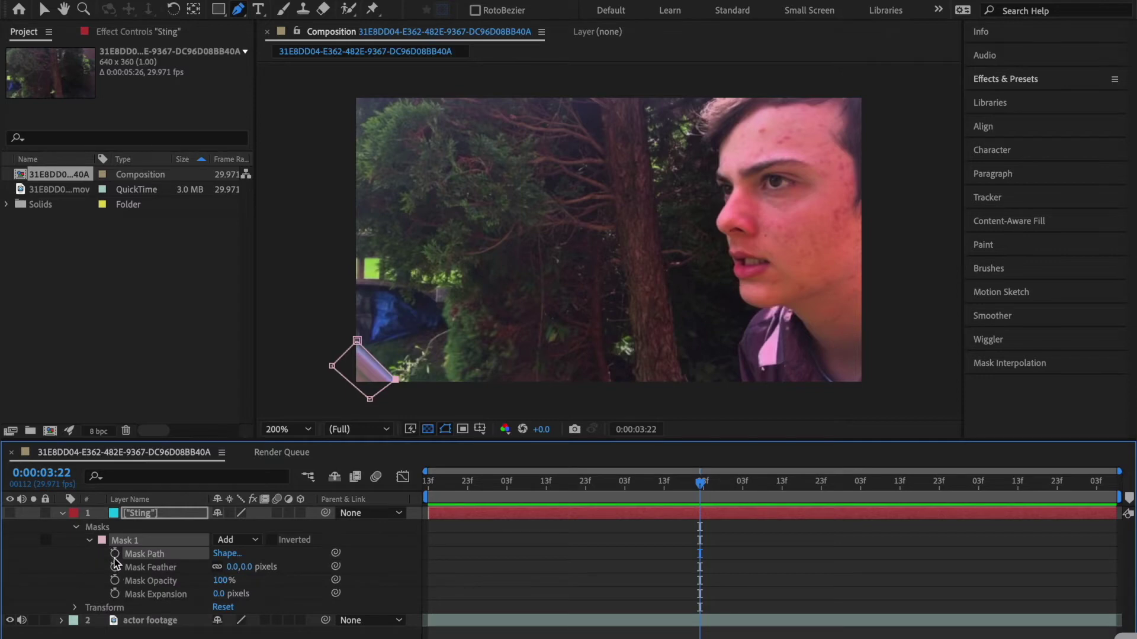
{"action": "left_click", "coordinate": [115, 554]}
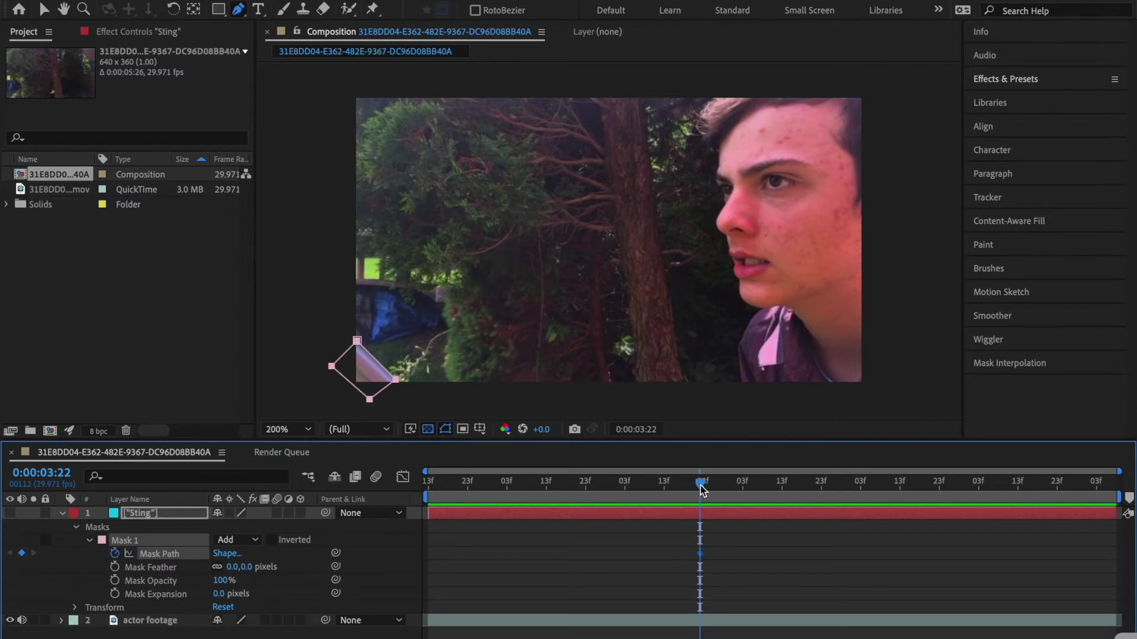
Step: Advance to 0:00:03:23 and reshape the four mask points to fit the blade's new outline
{"action": "left_click_drag", "start_coordinate": [702, 484], "coordinate": [704, 484]}
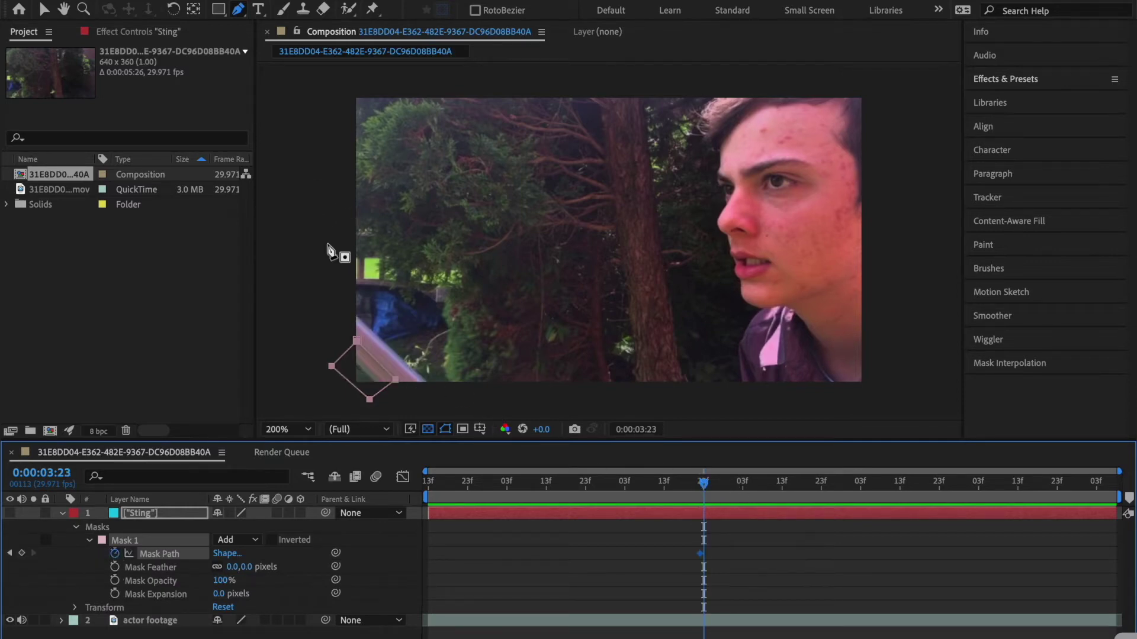
{"action": "left_click", "coordinate": [466, 531]}
{"action": "left_click", "coordinate": [467, 513]}
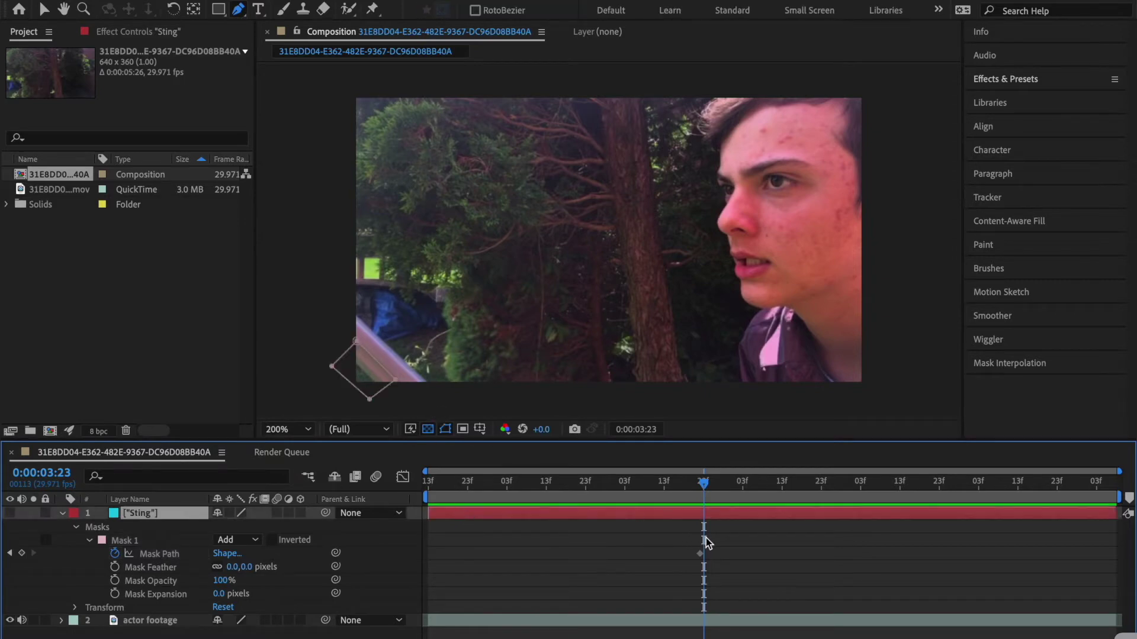
{"action": "left_click_drag", "start_coordinate": [394, 379], "coordinate": [426, 383]}
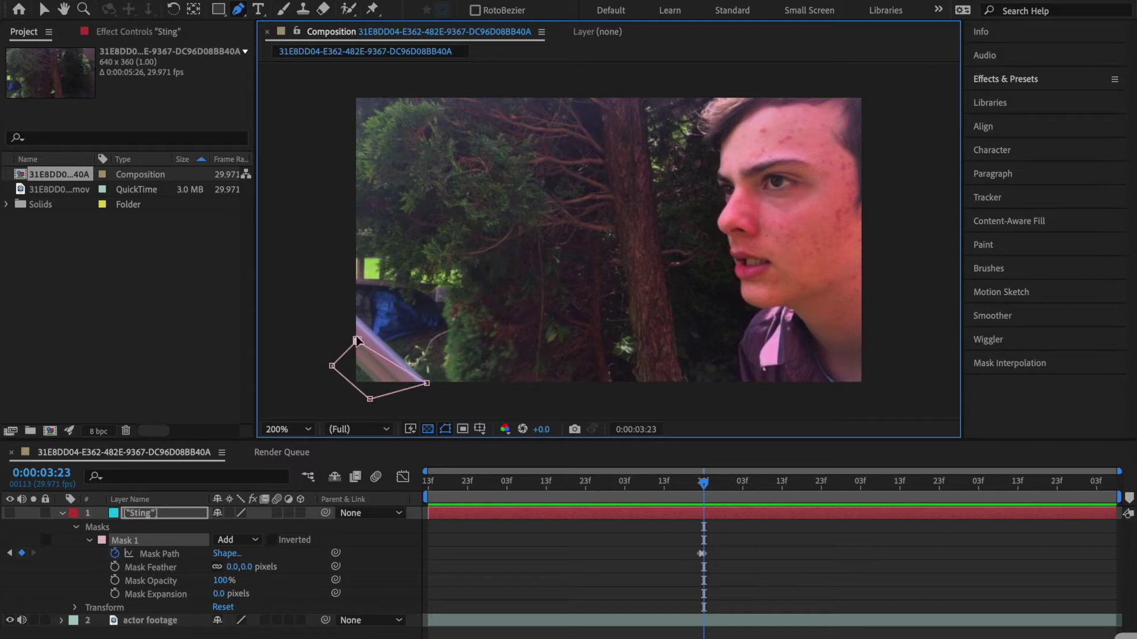
{"action": "left_click_drag", "start_coordinate": [358, 341], "coordinate": [356, 316]}
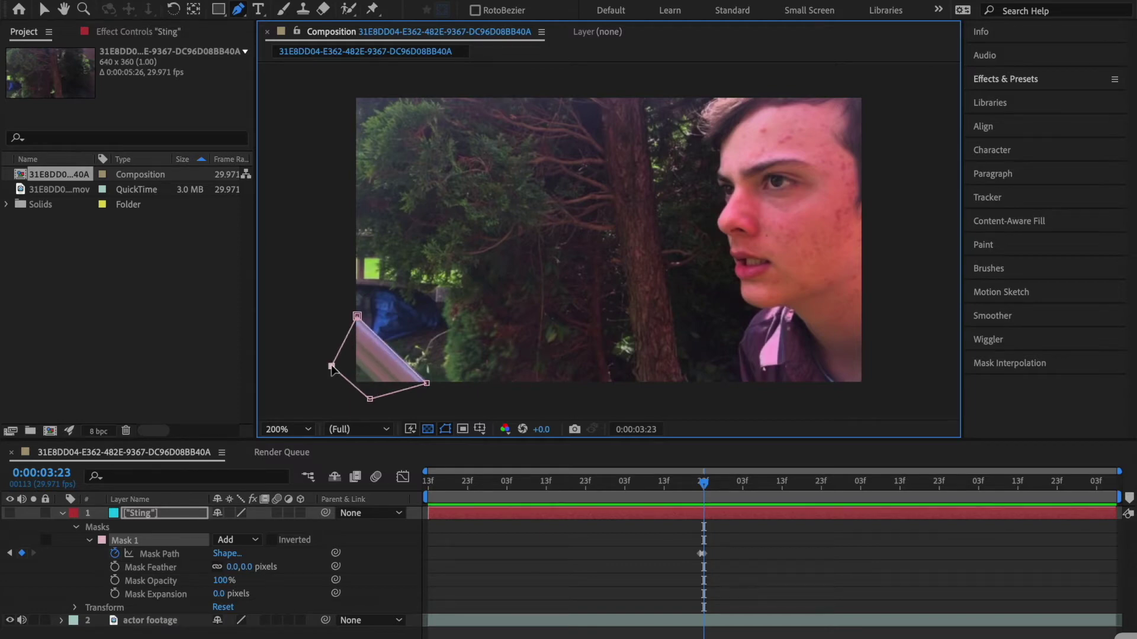
{"action": "left_click_drag", "start_coordinate": [332, 367], "coordinate": [341, 355]}
{"action": "left_click_drag", "start_coordinate": [367, 401], "coordinate": [377, 392]}
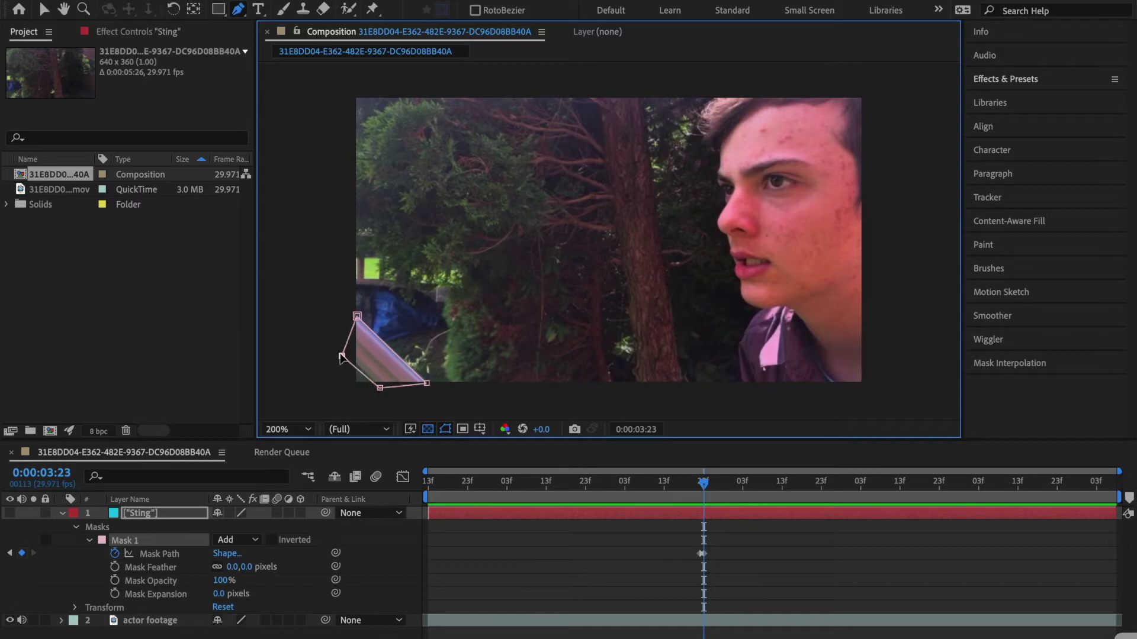
{"action": "left_click_drag", "start_coordinate": [341, 357], "coordinate": [345, 354]}
Step: Advance to 0:00:03:24 and move all four mask points onto the blade's edges
{"action": "left_click_drag", "start_coordinate": [704, 484], "coordinate": [709, 484]}
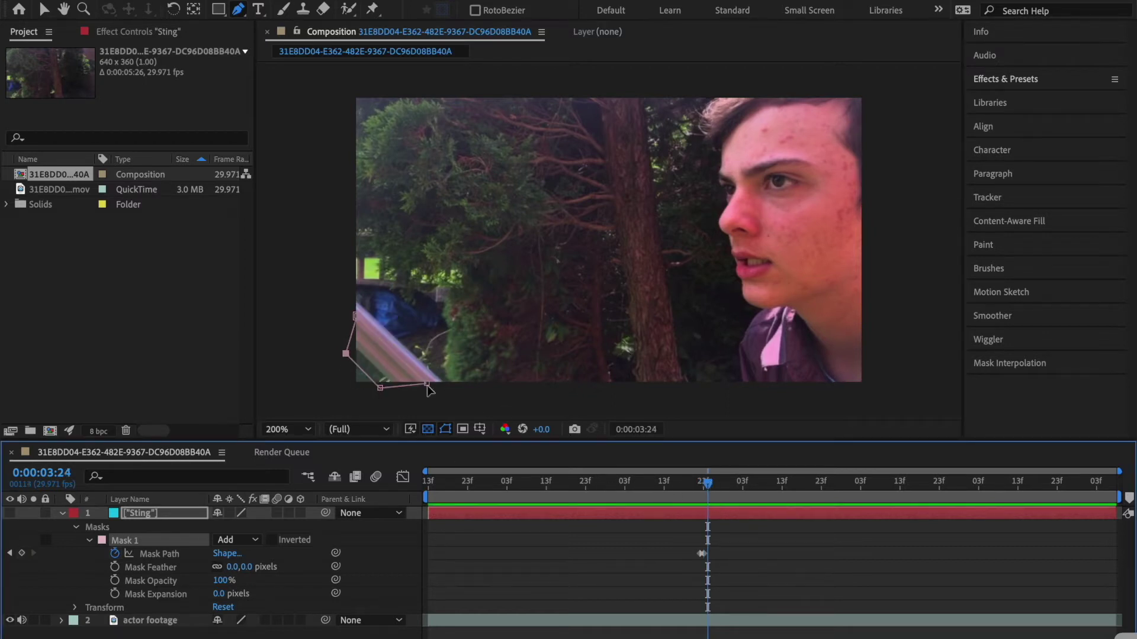
{"action": "left_click_drag", "start_coordinate": [425, 386], "coordinate": [445, 385]}
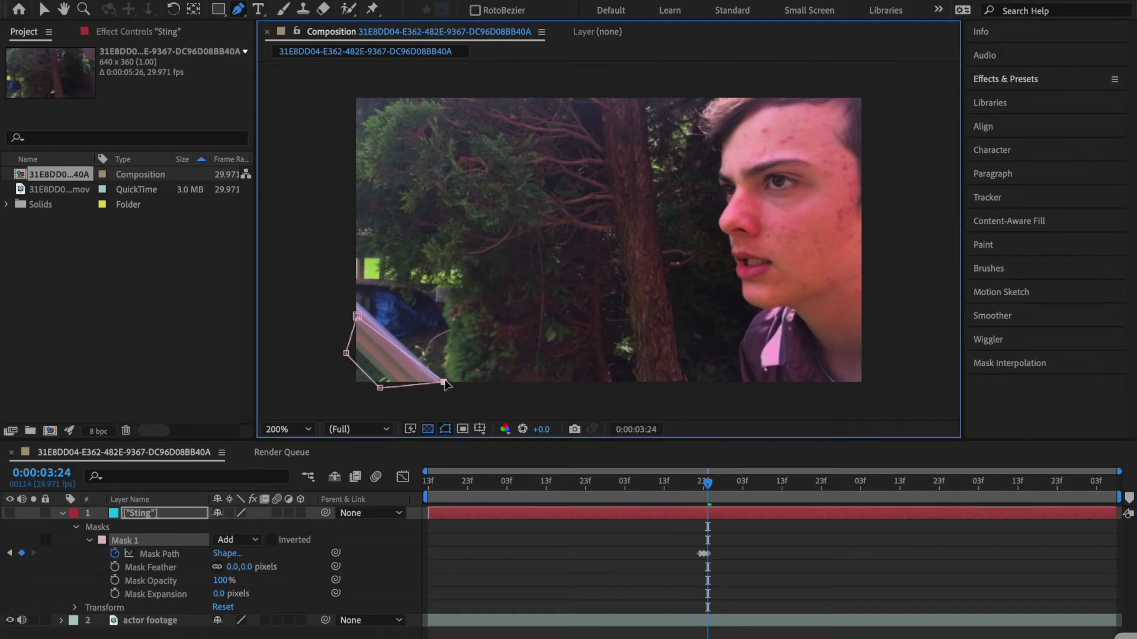
{"action": "left_click_drag", "start_coordinate": [358, 316], "coordinate": [357, 303]}
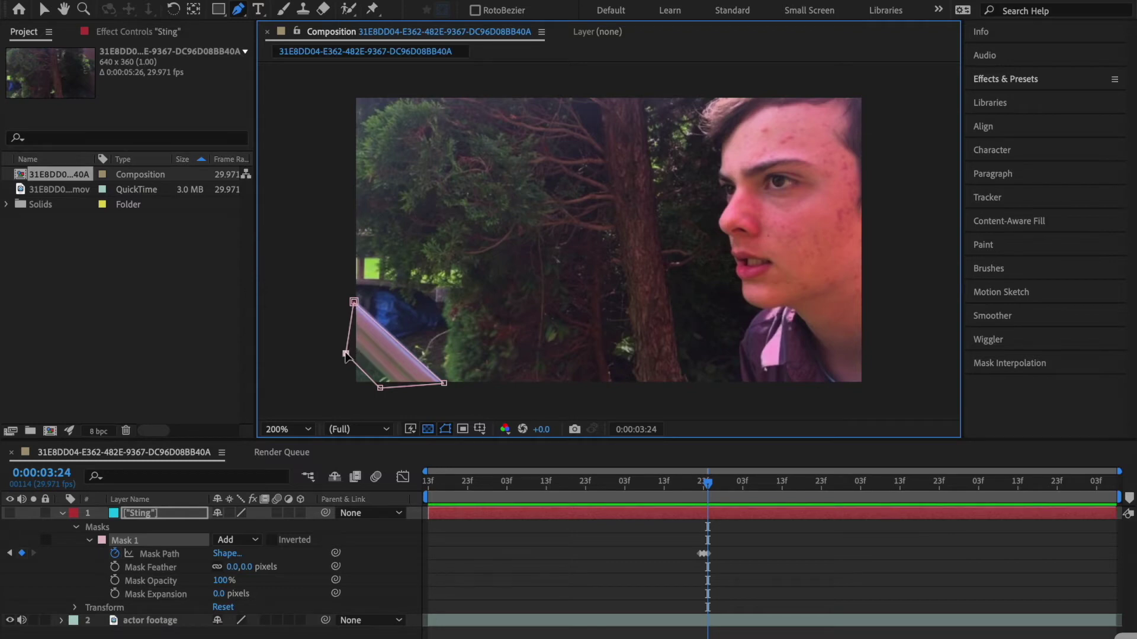
{"action": "left_click_drag", "start_coordinate": [347, 353], "coordinate": [352, 343]}
{"action": "left_click_drag", "start_coordinate": [380, 388], "coordinate": [395, 386]}
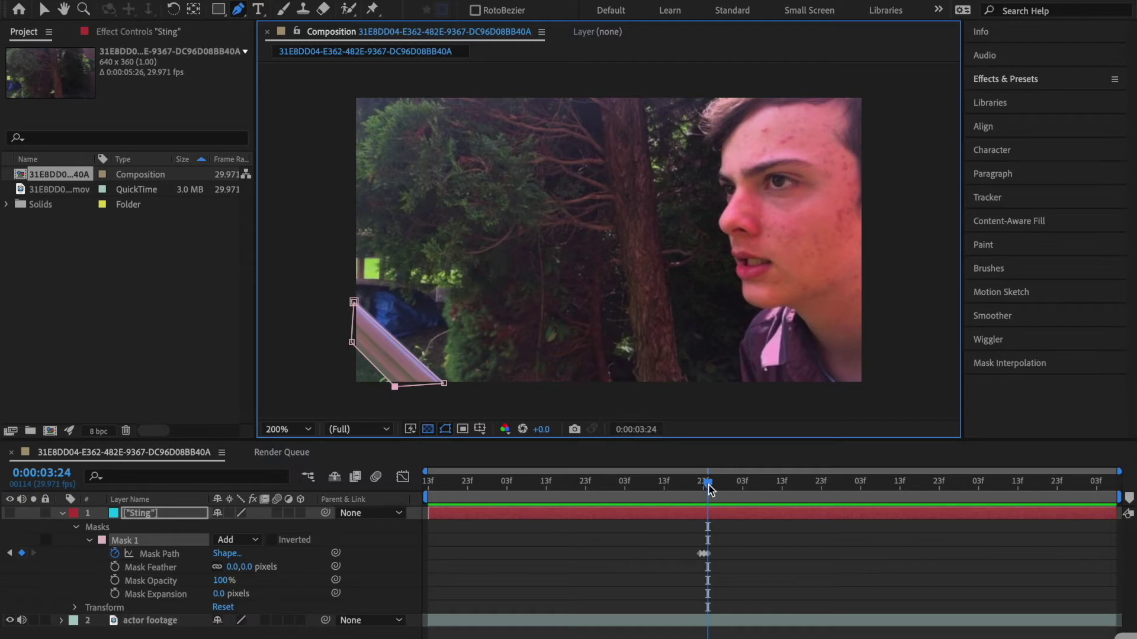
Step: Advance to 0:00:03:25 and refit the mask to the rising blade
{"action": "left_click_drag", "start_coordinate": [710, 487], "coordinate": [713, 487]}
{"action": "left_click_drag", "start_coordinate": [444, 383], "coordinate": [405, 386]}
{"action": "left_click_drag", "start_coordinate": [354, 302], "coordinate": [353, 293]}
{"action": "left_click_drag", "start_coordinate": [351, 342], "coordinate": [354, 336]}
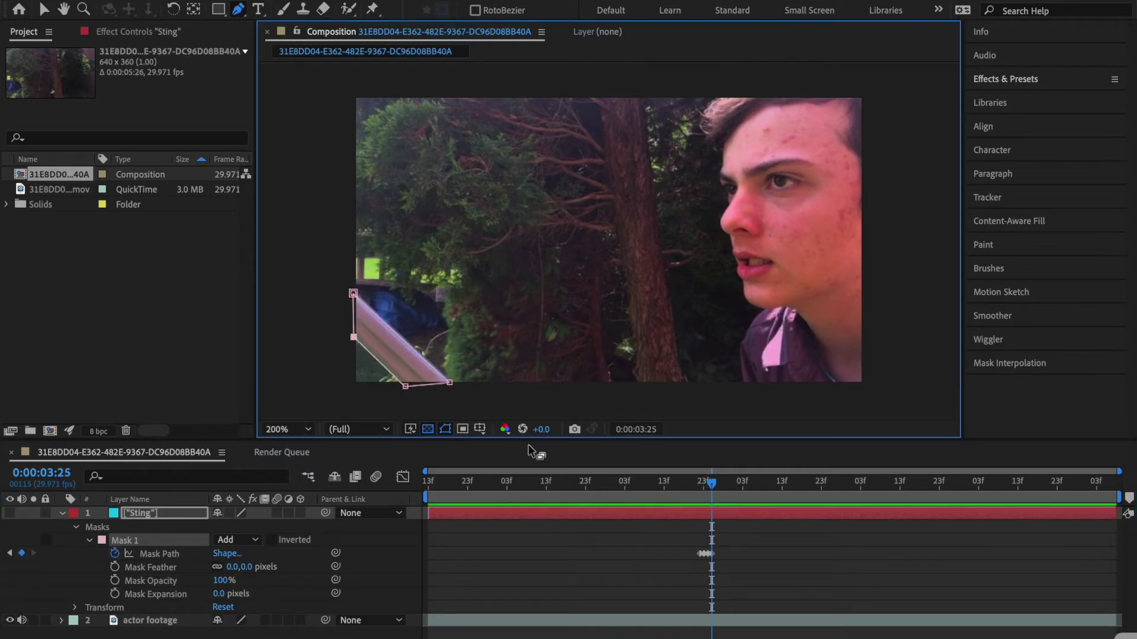
Step: Advance to 0:00:03:26 and adjust each of the four mask points to follow the blade
{"action": "left_click_drag", "start_coordinate": [712, 483], "coordinate": [715, 483]}
{"action": "left_click_drag", "start_coordinate": [405, 386], "coordinate": [413, 381]}
{"action": "left_click_drag", "start_coordinate": [354, 337], "coordinate": [353, 333]}
{"action": "left_click_drag", "start_coordinate": [353, 293], "coordinate": [353, 286]}
{"action": "left_click_drag", "start_coordinate": [449, 383], "coordinate": [453, 382]}
Step: Advance to 0:00:03:27 and shift the mask's two upper-edge points and its lower-left point along with the blade
{"action": "left_click_drag", "start_coordinate": [715, 484], "coordinate": [720, 483]}
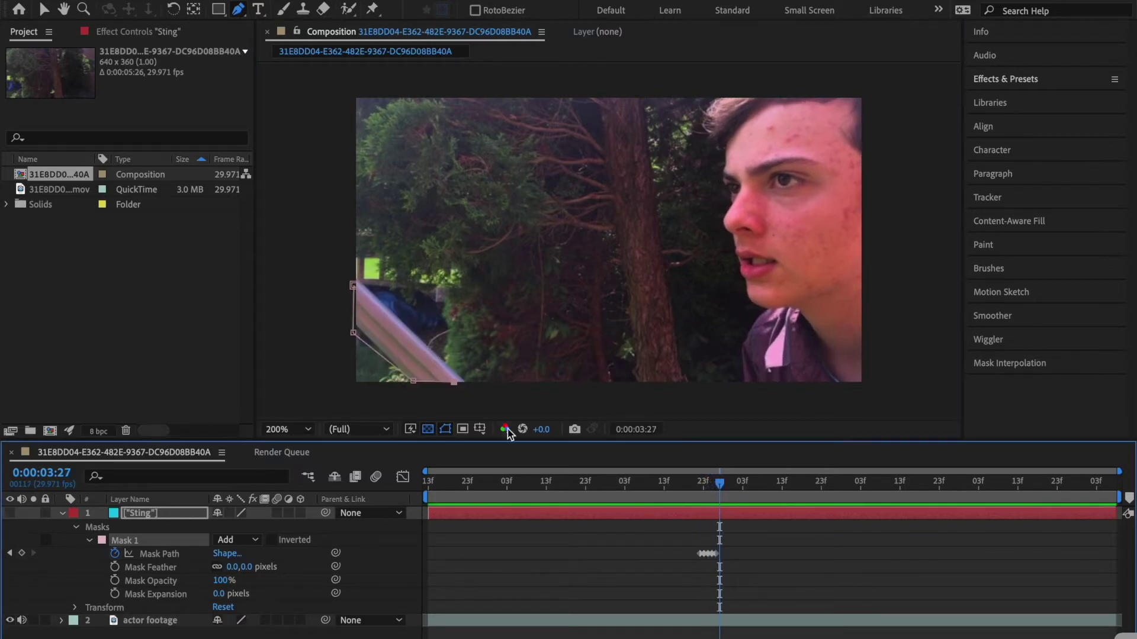
{"action": "left_click_drag", "start_coordinate": [353, 332], "coordinate": [353, 326]}
{"action": "left_click_drag", "start_coordinate": [352, 285], "coordinate": [354, 280]}
{"action": "left_click_drag", "start_coordinate": [453, 383], "coordinate": [460, 382]}
Step: Advance to 0:00:03:28 and realign the four mask points with the blade's edges
{"action": "left_click_drag", "start_coordinate": [719, 483], "coordinate": [723, 483]}
{"action": "left_click_drag", "start_coordinate": [460, 383], "coordinate": [473, 381]}
{"action": "left_click_drag", "start_coordinate": [354, 280], "coordinate": [351, 262]}
{"action": "left_click_drag", "start_coordinate": [353, 325], "coordinate": [355, 311]}
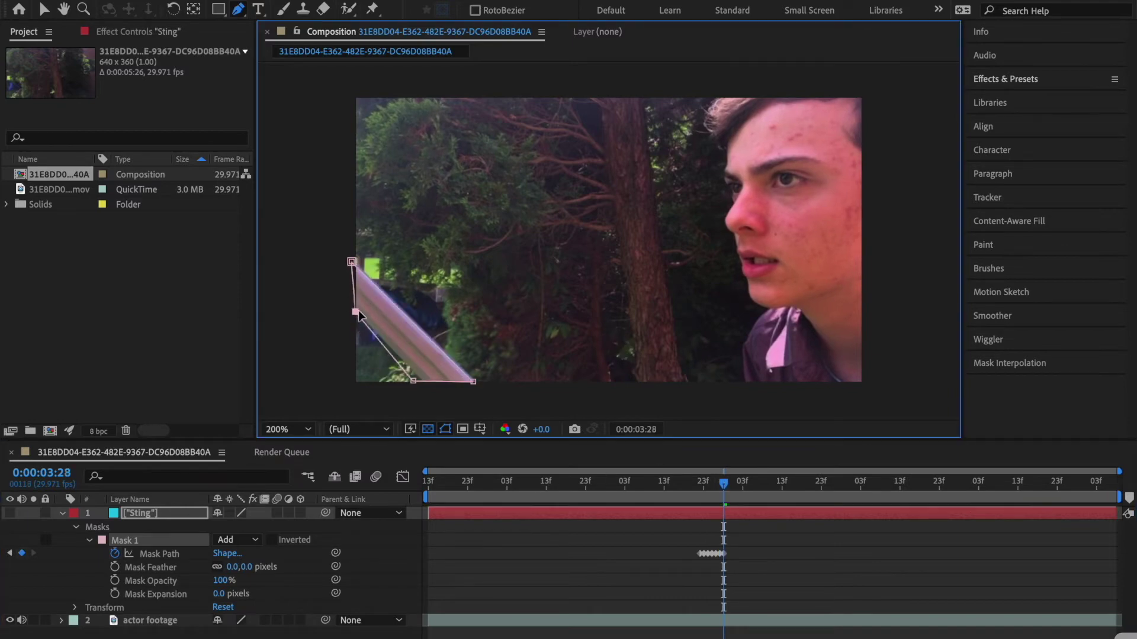
{"action": "left_click_drag", "start_coordinate": [413, 380], "coordinate": [428, 382]}
Step: Advance to 0:00:03:29 and extend the mask up and across to match the blade
{"action": "left_click_drag", "start_coordinate": [723, 485], "coordinate": [728, 484]}
{"action": "left_click_drag", "start_coordinate": [473, 381], "coordinate": [492, 385]}
{"action": "left_click_drag", "start_coordinate": [351, 262], "coordinate": [349, 240]}
{"action": "left_click_drag", "start_coordinate": [429, 381], "coordinate": [447, 386]}
{"action": "left_click_drag", "start_coordinate": [355, 311], "coordinate": [349, 259]}
Step: Advance to 0:00:04:01 and reposition all four mask points around the blade crossing the frame's left side
{"action": "key", "text": "Page_Down"}
{"action": "left_click_drag", "start_coordinate": [731, 483], "coordinate": [736, 483]}
{"action": "left_click_drag", "start_coordinate": [512, 384], "coordinate": [528, 384]}
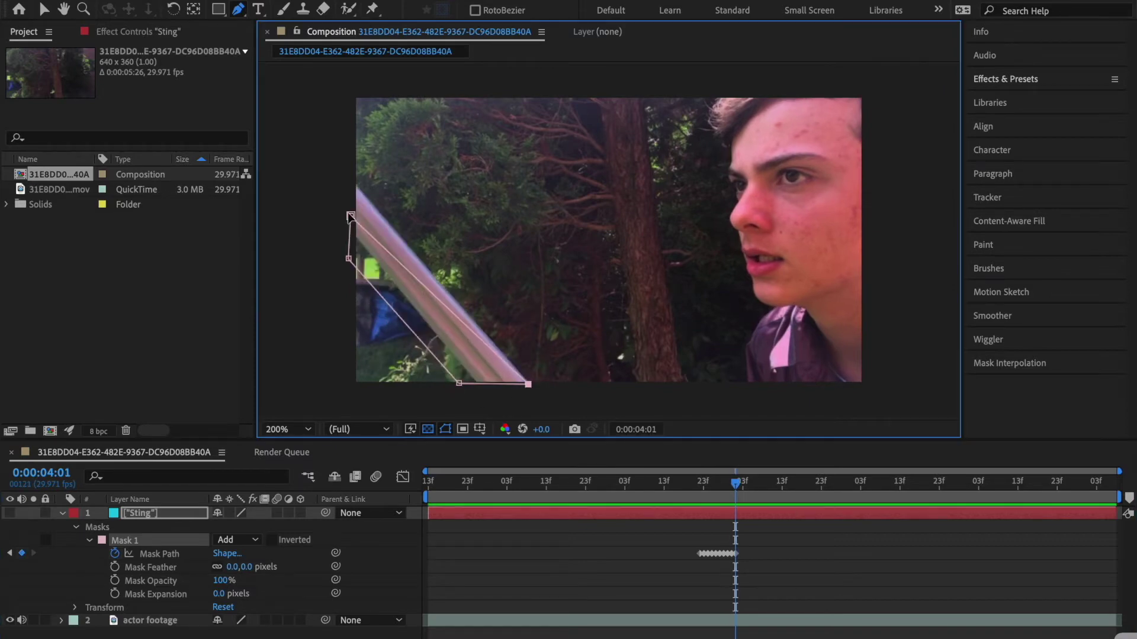
{"action": "left_click_drag", "start_coordinate": [350, 216], "coordinate": [342, 174]}
{"action": "left_click_drag", "start_coordinate": [460, 383], "coordinate": [480, 384]}
{"action": "left_click_drag", "start_coordinate": [349, 258], "coordinate": [350, 228]}
Step: Advance to 0:00:04:02 and reshape the mask to follow the blade higher up the frame edge
{"action": "left_click_drag", "start_coordinate": [735, 483], "coordinate": [739, 483]}
{"action": "left_click_drag", "start_coordinate": [528, 384], "coordinate": [551, 385]}
{"action": "left_click_drag", "start_coordinate": [342, 174], "coordinate": [348, 139]}
{"action": "left_click_drag", "start_coordinate": [481, 384], "coordinate": [502, 383]}
{"action": "left_click_drag", "start_coordinate": [349, 228], "coordinate": [348, 190]}
Step: Advance to 0:00:04:03 and move the mask points to follow the blade up to the frame's upper-left corner
{"action": "left_click_drag", "start_coordinate": [740, 483], "coordinate": [744, 483]}
{"action": "left_click_drag", "start_coordinate": [550, 385], "coordinate": [572, 385]}
{"action": "left_click_drag", "start_coordinate": [348, 139], "coordinate": [350, 98]}
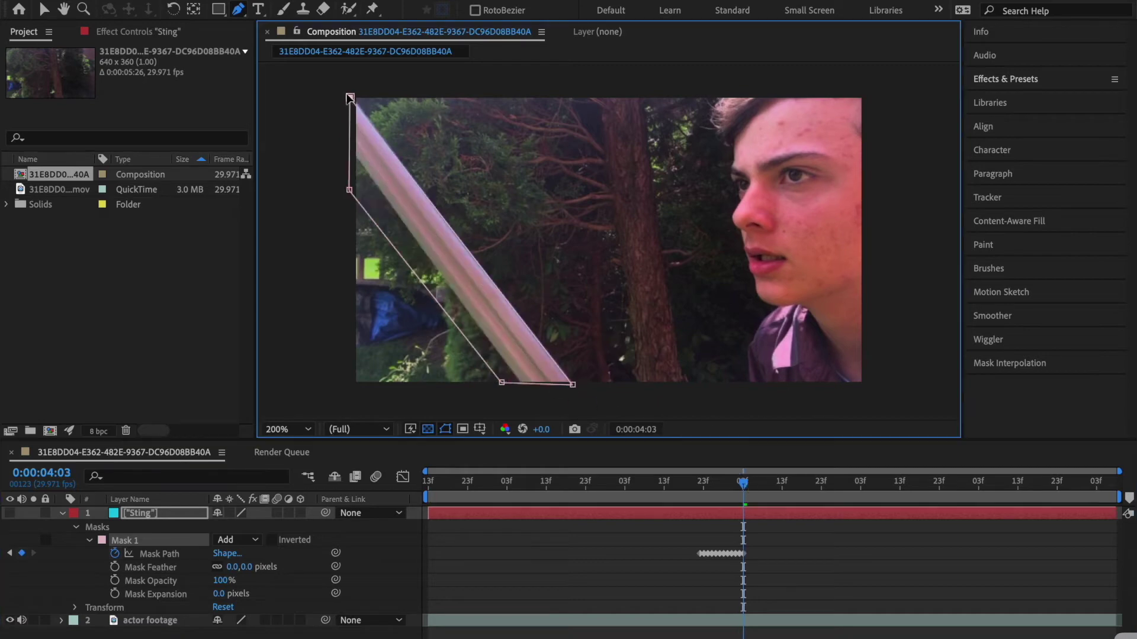
{"action": "left_click_drag", "start_coordinate": [349, 190], "coordinate": [353, 146]}
{"action": "left_click_drag", "start_coordinate": [502, 383], "coordinate": [592, 383]}
Step: Advance to 0:00:04:04 and raise the mask's upper points above the frame while shifting its lower points along the blade
{"action": "key", "text": "Page_Down"}
{"action": "left_click_drag", "start_coordinate": [350, 98], "coordinate": [370, 84]}
{"action": "left_click_drag", "start_coordinate": [353, 147], "coordinate": [338, 106]}
{"action": "left_click_drag", "start_coordinate": [524, 382], "coordinate": [543, 381]}
Step: Advance to 0:00:04:05 and shift all four mask points rightward onto the blade's edges
{"action": "key", "text": "Page_Down"}
{"action": "left_click_drag", "start_coordinate": [370, 83], "coordinate": [395, 86]}
{"action": "left_click_drag", "start_coordinate": [591, 383], "coordinate": [607, 383]}
{"action": "left_click_drag", "start_coordinate": [543, 382], "coordinate": [560, 383]}
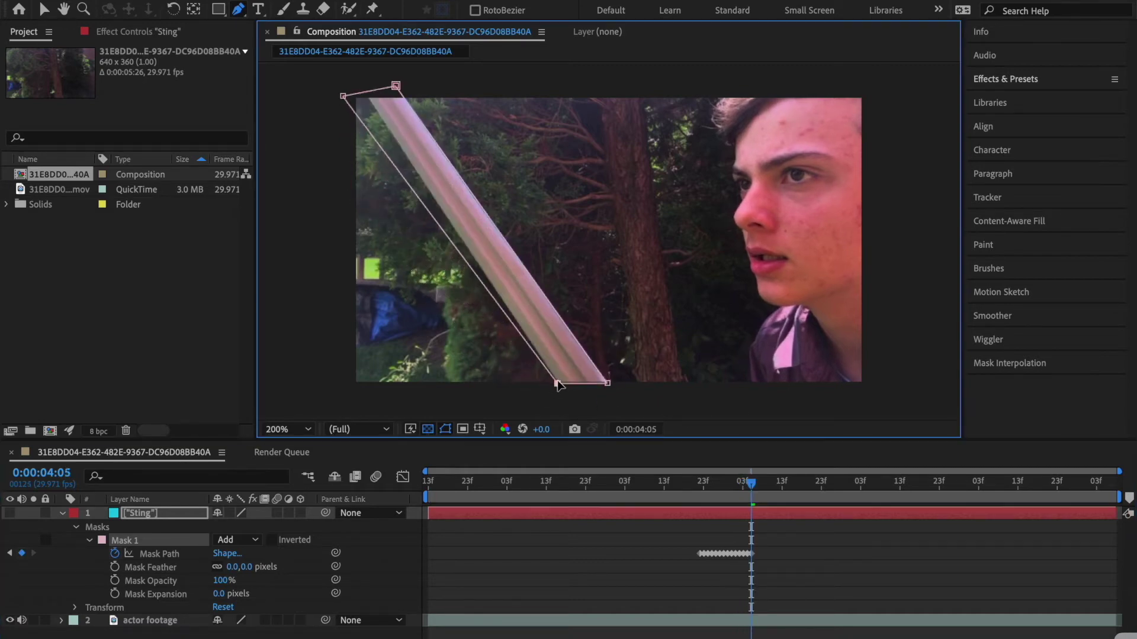
{"action": "left_click_drag", "start_coordinate": [338, 105], "coordinate": [362, 88]}
Step: Advance to 0:00:04:06 and realign the mask's upper and lower points with the blade
{"action": "left_click_drag", "start_coordinate": [751, 483], "coordinate": [755, 483]}
{"action": "left_click_drag", "start_coordinate": [608, 383], "coordinate": [573, 383]}
{"action": "left_click_drag", "start_coordinate": [395, 86], "coordinate": [408, 84]}
{"action": "left_click_drag", "start_coordinate": [362, 90], "coordinate": [378, 88]}
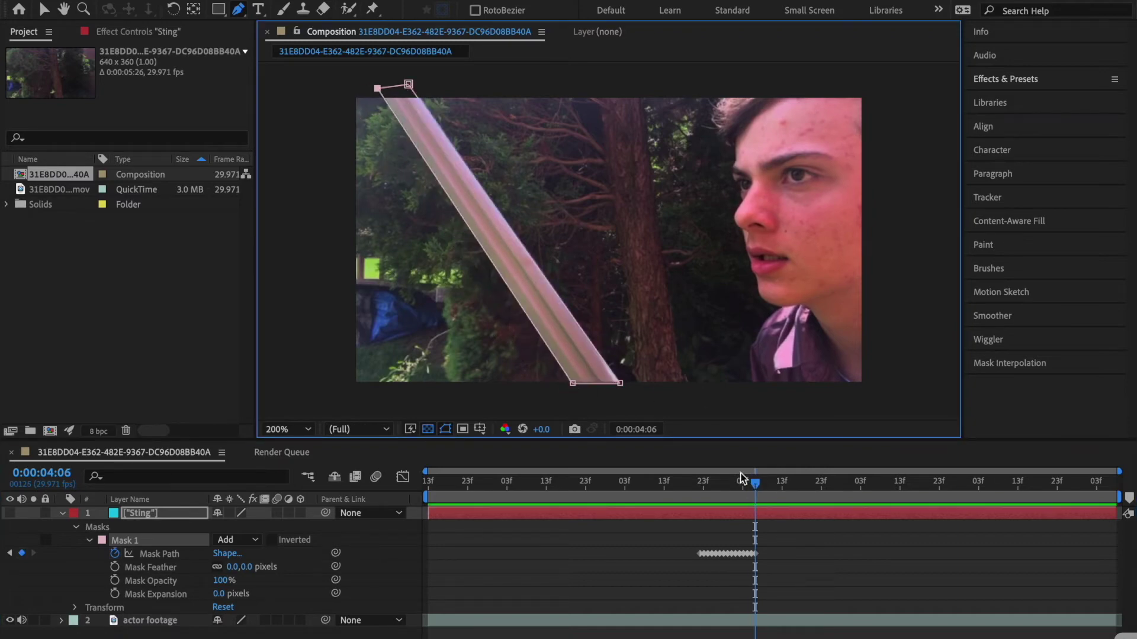
Step: Advance to 0:00:04:07 and nudge the mask points right to match the blade's slightly shifted edges
{"action": "left_click_drag", "start_coordinate": [755, 483], "coordinate": [759, 483]}
{"action": "left_click_drag", "start_coordinate": [618, 383], "coordinate": [627, 382]}
{"action": "left_click", "coordinate": [404, 75]}
{"action": "left_click", "coordinate": [139, 619]}
{"action": "left_click", "coordinate": [156, 606]}
{"action": "key", "text": "Delete"}
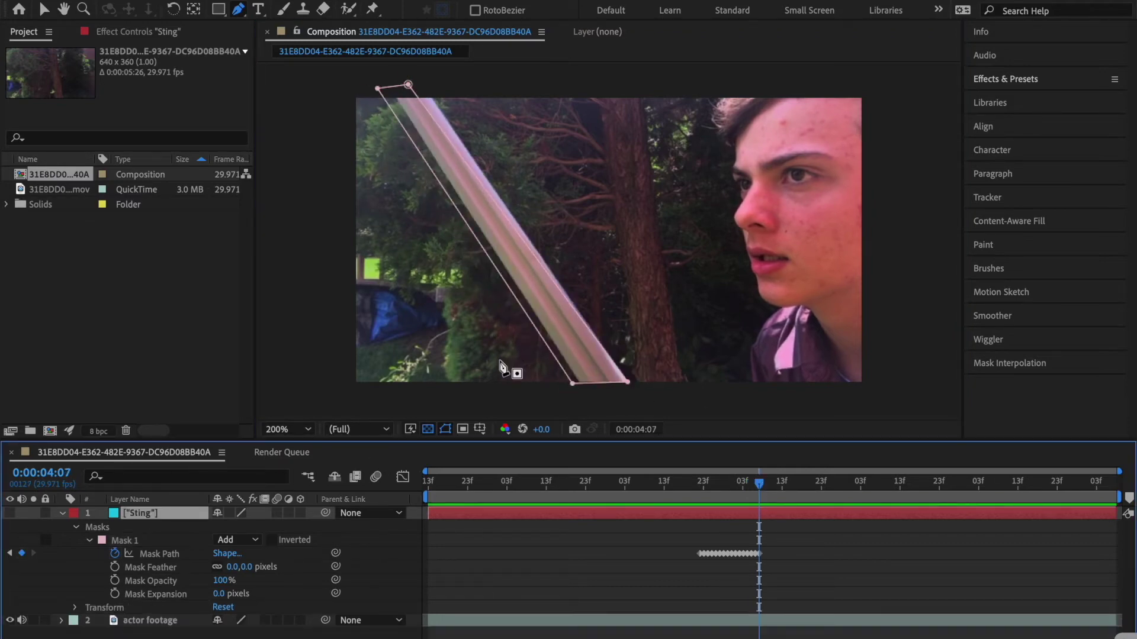
{"action": "mouse_move", "coordinate": [408, 84]}
{"action": "left_mouse_down"}
{"action": "mouse_move", "coordinate": [421, 87]}
{"action": "mouse_move", "coordinate": [393, 89]}
{"action": "left_mouse_up"}
{"action": "left_click_drag", "start_coordinate": [573, 383], "coordinate": [581, 384]}
Step: Advance to 0:00:04:08 and adjust both ends of the mask to fit the blade
{"action": "left_click_drag", "start_coordinate": [759, 483], "coordinate": [764, 483]}
{"action": "left_click_drag", "start_coordinate": [628, 382], "coordinate": [632, 381]}
{"action": "left_click_drag", "start_coordinate": [581, 384], "coordinate": [586, 384]}
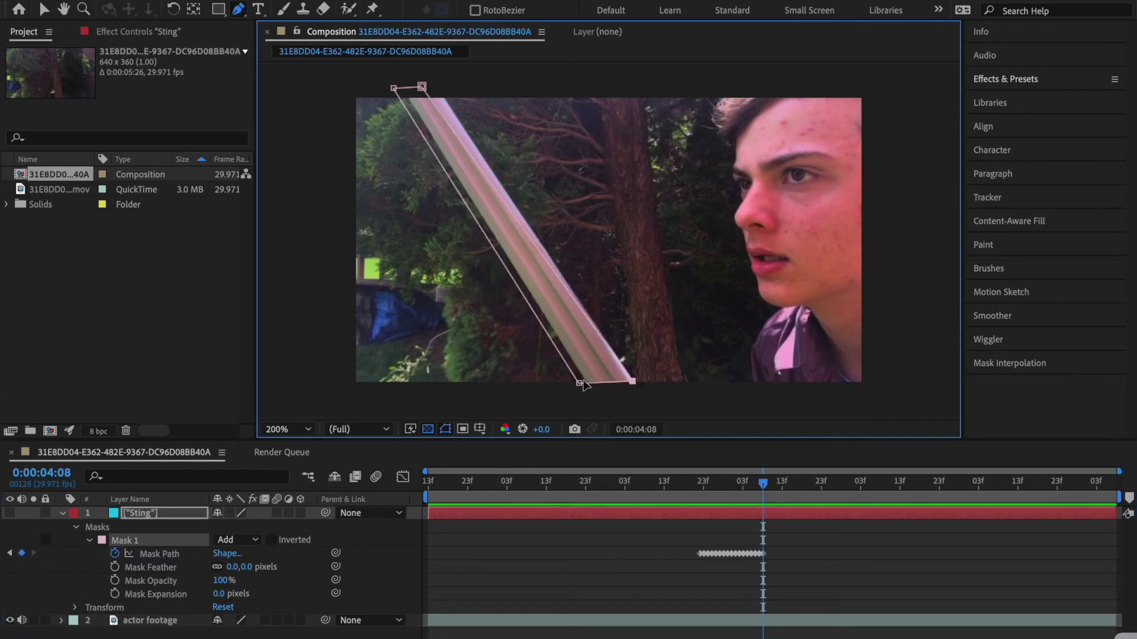
{"action": "left_click", "coordinate": [422, 79]}
{"action": "left_click", "coordinate": [152, 606]}
{"action": "key", "text": "Delete"}
{"action": "mouse_move", "coordinate": [422, 87]}
{"action": "left_mouse_down"}
{"action": "mouse_move", "coordinate": [431, 81]}
{"action": "mouse_move", "coordinate": [400, 87]}
{"action": "left_mouse_up"}
Step: Advance to 0:00:04:09 and reposition the mask's lower and upper corners along the blade
{"action": "left_click_drag", "start_coordinate": [763, 483], "coordinate": [767, 483]}
{"action": "left_click_drag", "start_coordinate": [632, 381], "coordinate": [599, 387]}
{"action": "left_click_drag", "start_coordinate": [401, 86], "coordinate": [446, 79]}
Step: Advance to 0:00:04:10 and move all four mask points onto the blade's new edges
{"action": "left_click_drag", "start_coordinate": [767, 483], "coordinate": [770, 483]}
{"action": "left_click_drag", "start_coordinate": [644, 385], "coordinate": [650, 385]}
{"action": "left_click_drag", "start_coordinate": [447, 78], "coordinate": [458, 74]}
{"action": "left_click_drag", "start_coordinate": [413, 82], "coordinate": [427, 77]}
{"action": "left_click_drag", "start_coordinate": [599, 387], "coordinate": [604, 387]}
Step: Advance to 0:00:04:11 and shift the four mask points right to cover the blade as it becomes steeper
{"action": "left_click_drag", "start_coordinate": [771, 483], "coordinate": [774, 483]}
{"action": "left_click_drag", "start_coordinate": [650, 385], "coordinate": [657, 385]}
{"action": "left_click_drag", "start_coordinate": [457, 74], "coordinate": [471, 72]}
{"action": "left_click_drag", "start_coordinate": [427, 77], "coordinate": [443, 72]}
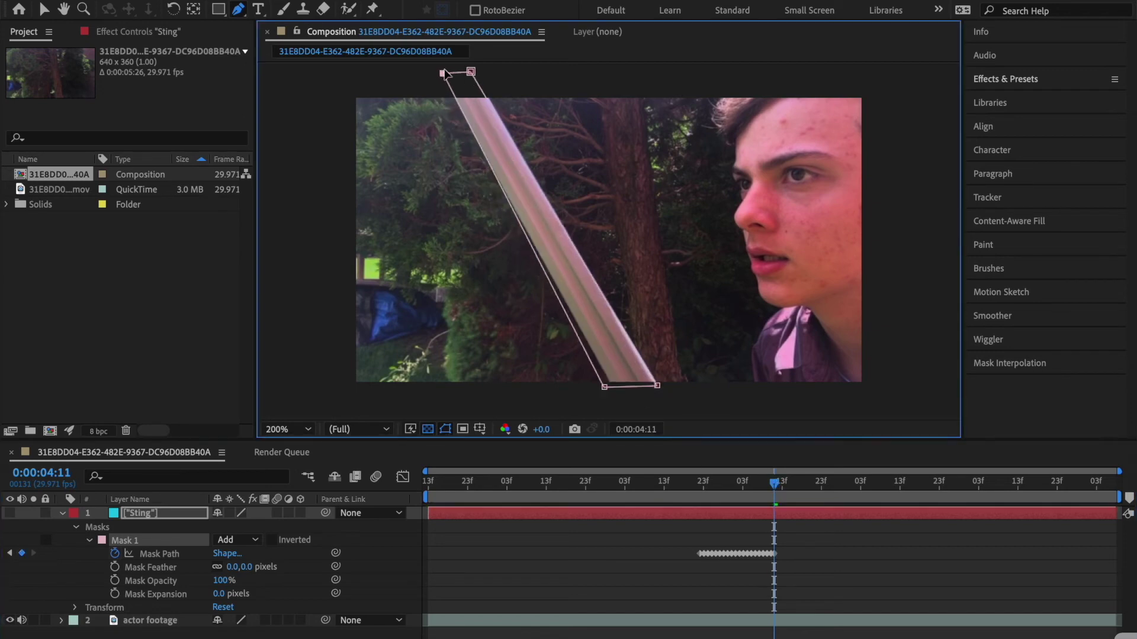
{"action": "left_click_drag", "start_coordinate": [604, 387], "coordinate": [612, 388]}
Step: Preview the footage to check how the animated mask follows the blade
{"action": "left_click_drag", "start_coordinate": [773, 496], "coordinate": [762, 420]}
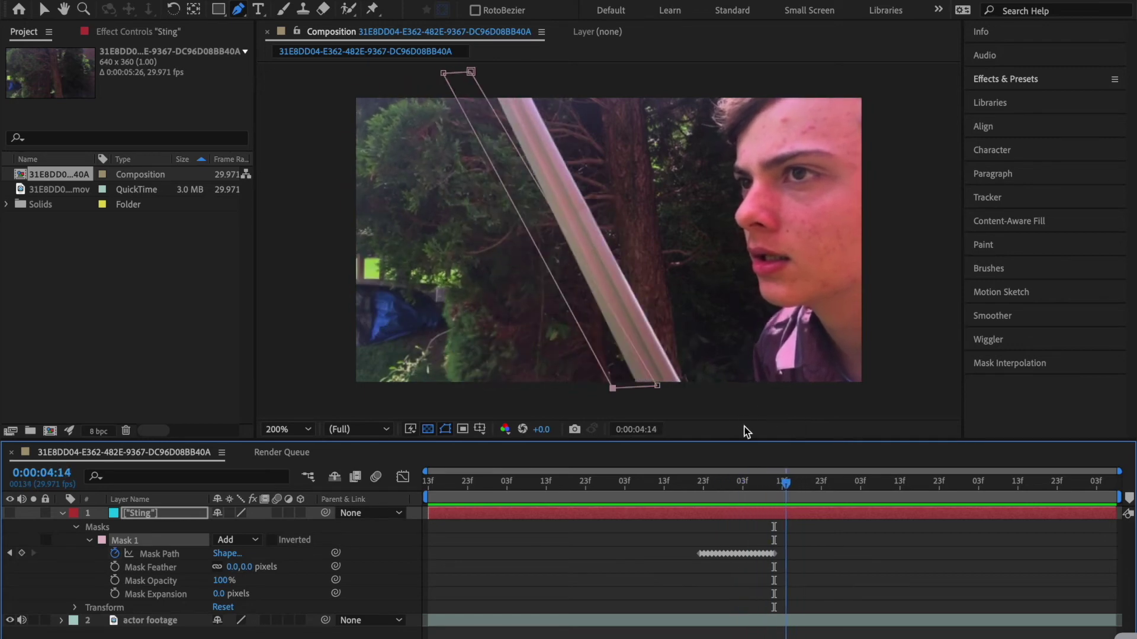
{"action": "key", "text": "space"}
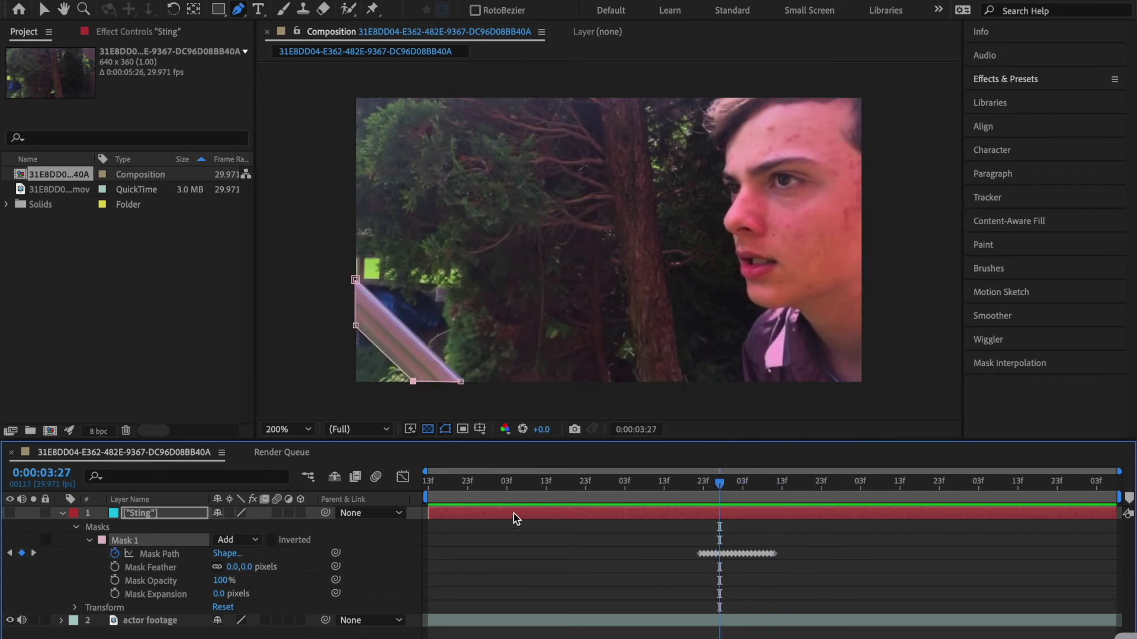
{"action": "left_click", "coordinate": [62, 514]}
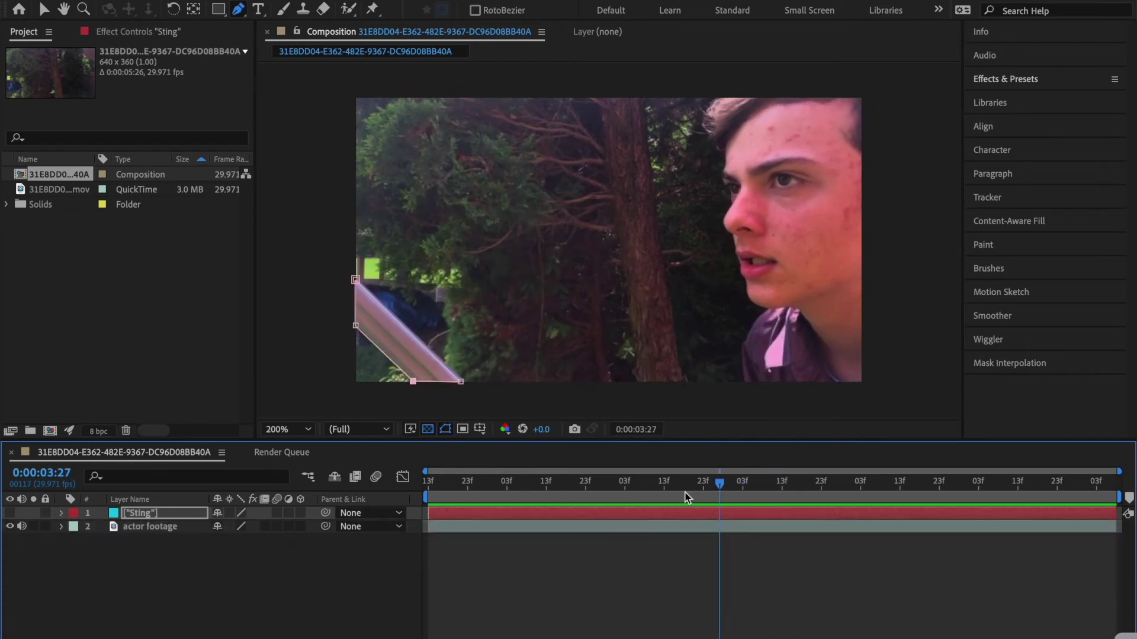
{"action": "left_click", "coordinate": [61, 514]}
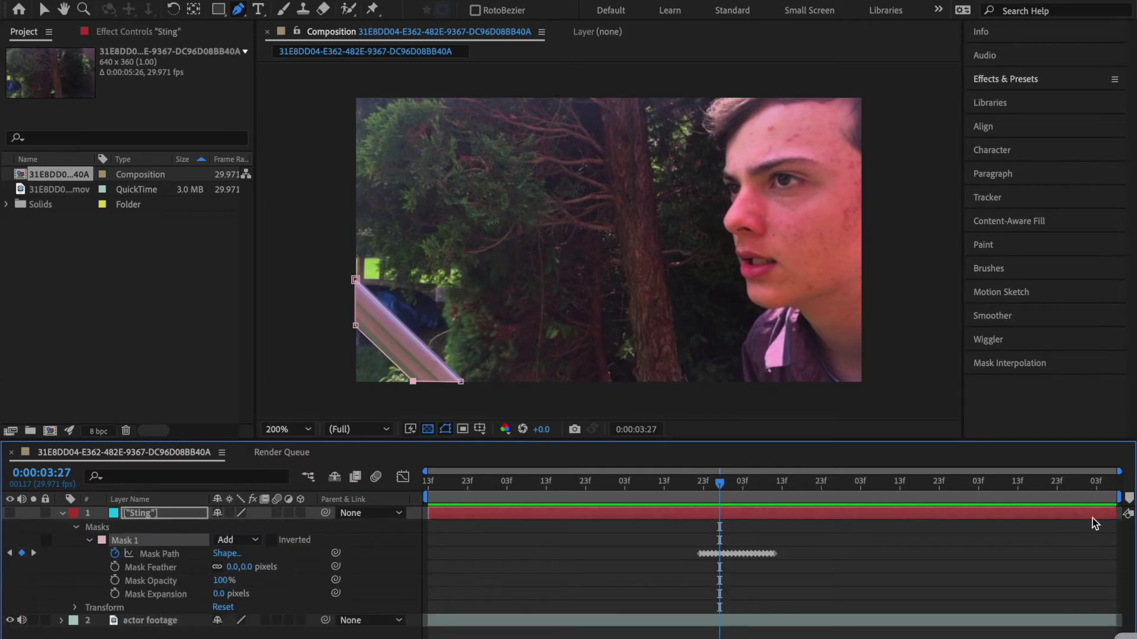
Step: Shorten the work area to end at about 0:00:05:03 and trim the composition to it
{"action": "left_click_drag", "start_coordinate": [1121, 496], "coordinate": [858, 496]}
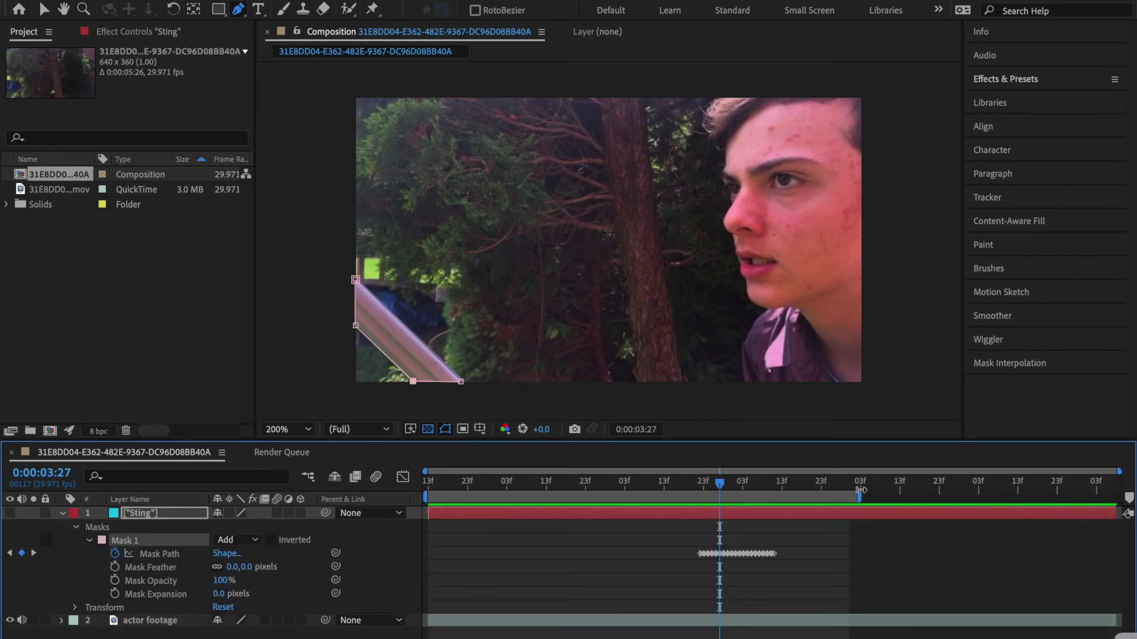
{"action": "right_click", "coordinate": [826, 502]}
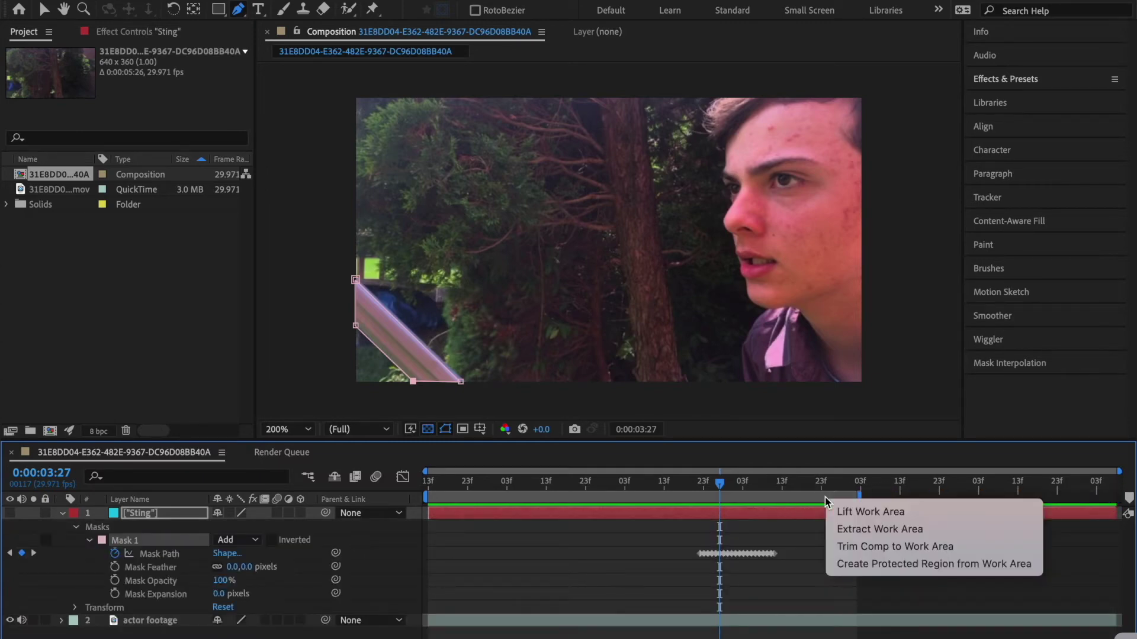
{"action": "left_click", "coordinate": [845, 546]}
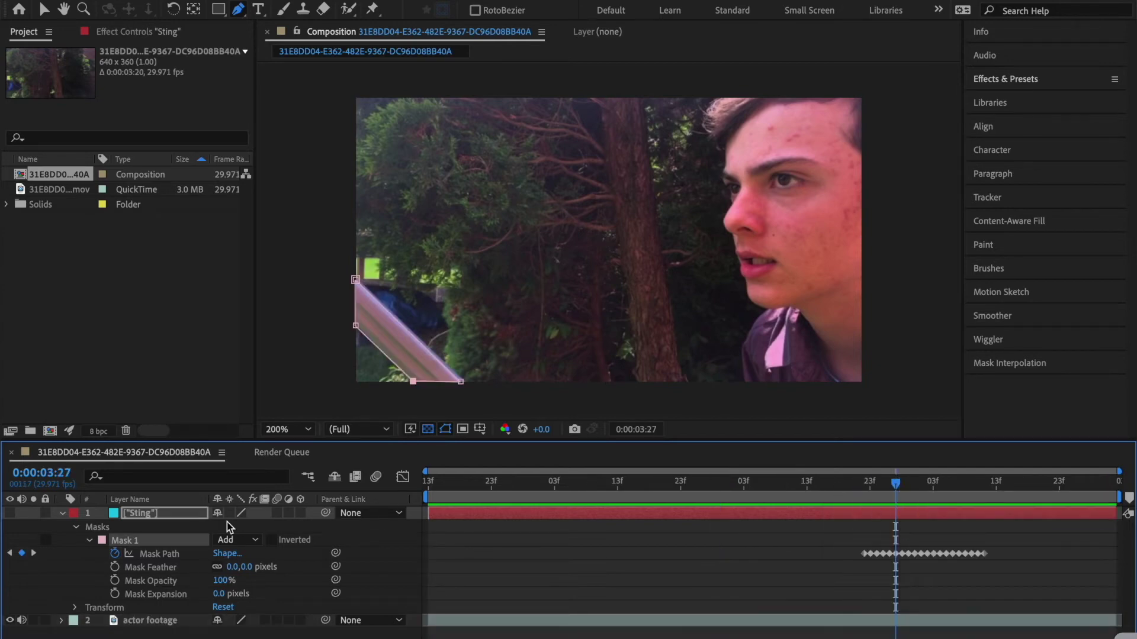
Step: Switch to the Selection tool, then make the "Sting" layer visible and play back the masked solid
{"action": "left_click", "coordinate": [62, 513]}
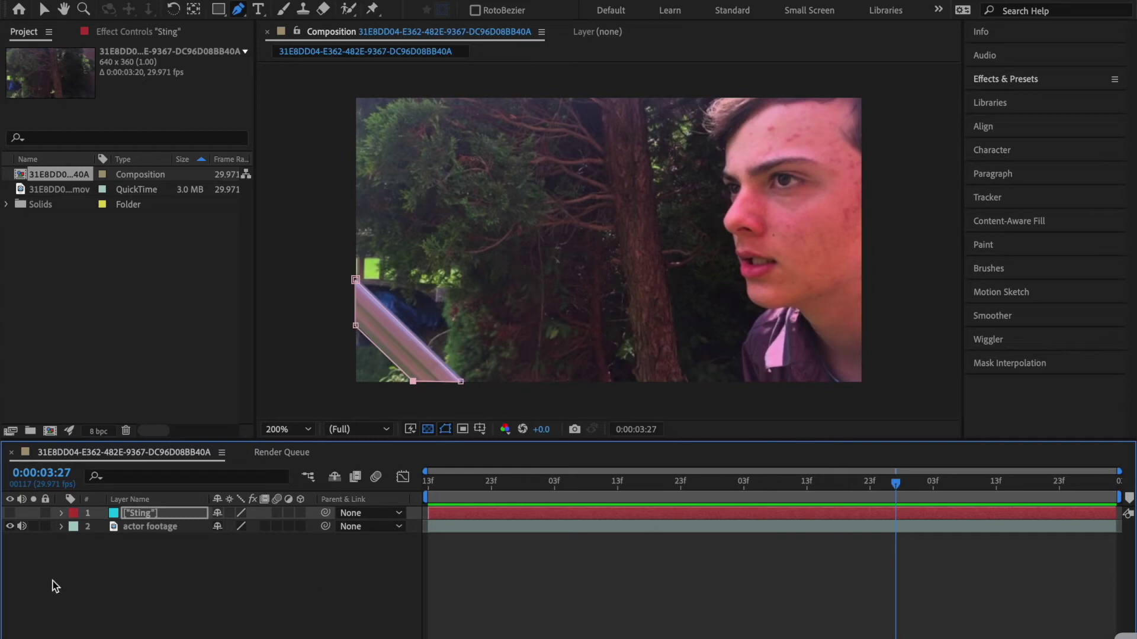
{"action": "left_click", "coordinate": [45, 9]}
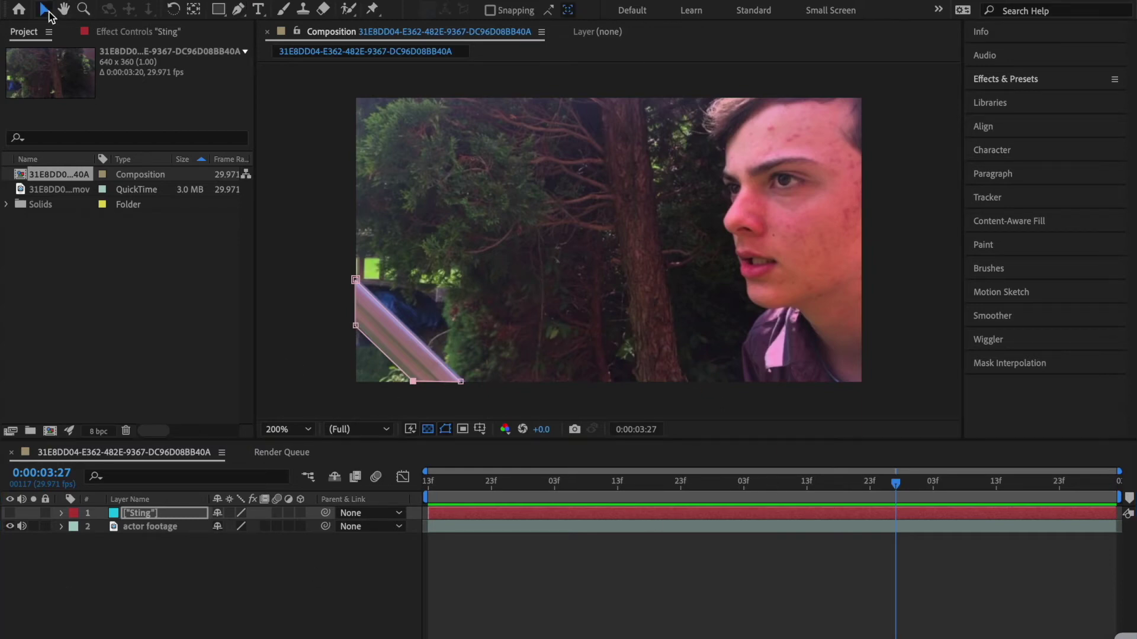
{"action": "left_click", "coordinate": [61, 514]}
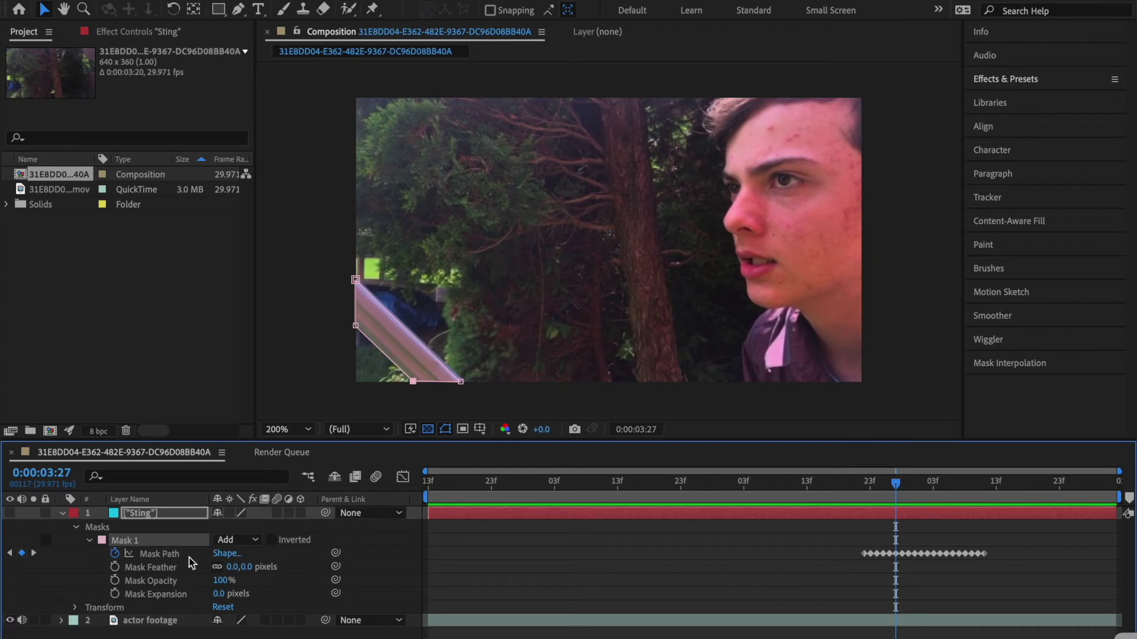
{"action": "left_click", "coordinate": [10, 513]}
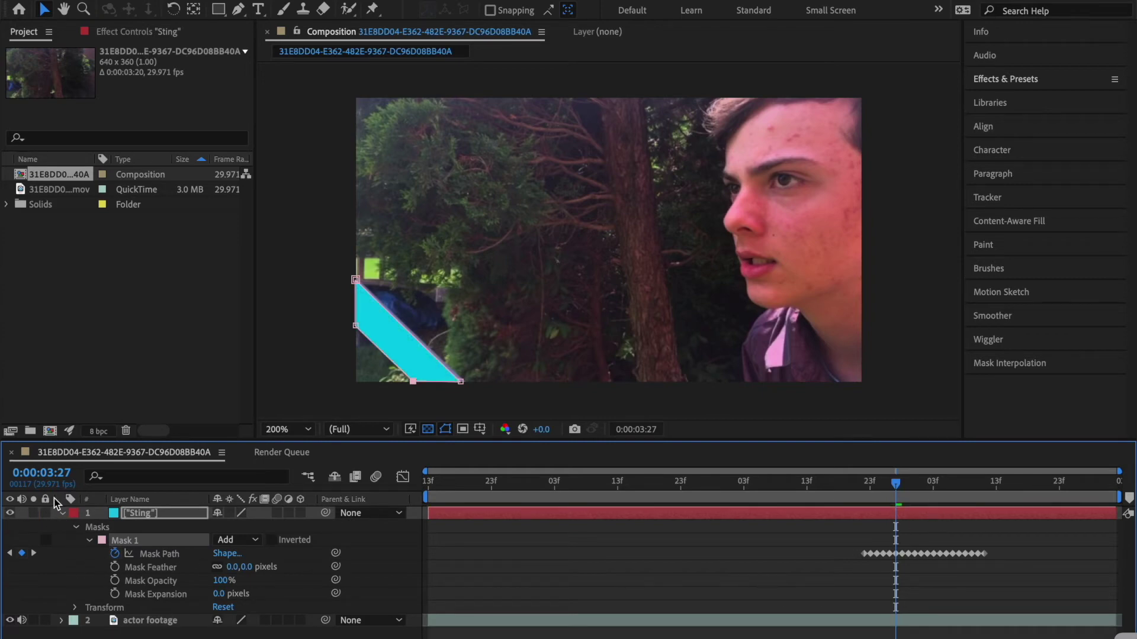
{"action": "key", "text": "space"}
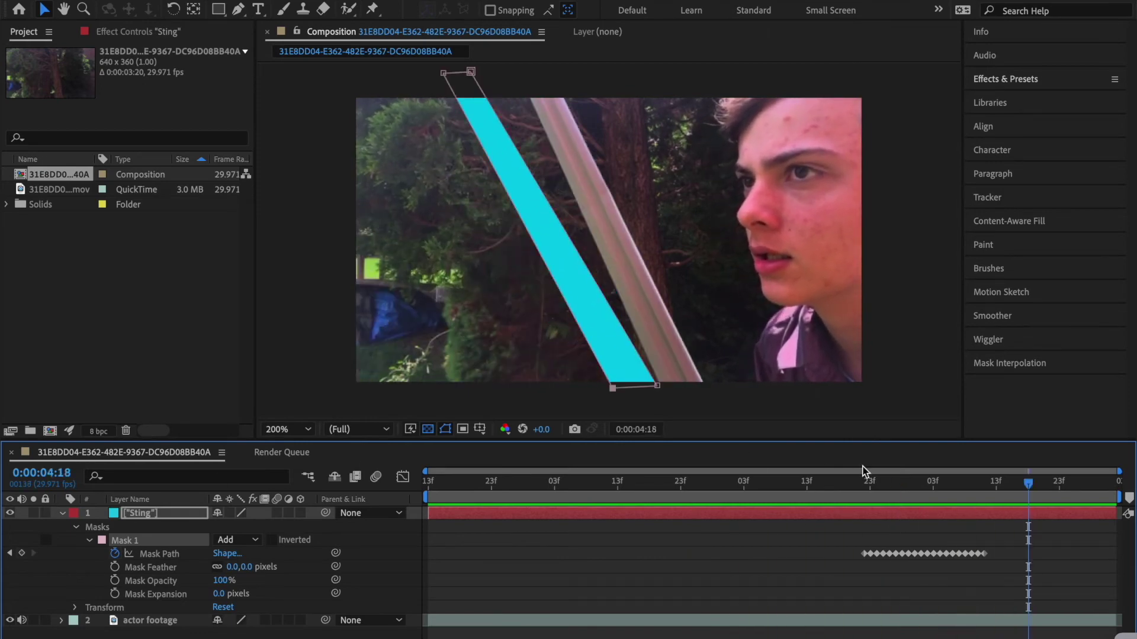
Step: End the work area just after the last mask keyframe, at about 0:00:04:13, and trim the composition to it
{"action": "left_click_drag", "start_coordinate": [858, 483], "coordinate": [948, 473]}
{"action": "left_click_drag", "start_coordinate": [1119, 496], "coordinate": [996, 496]}
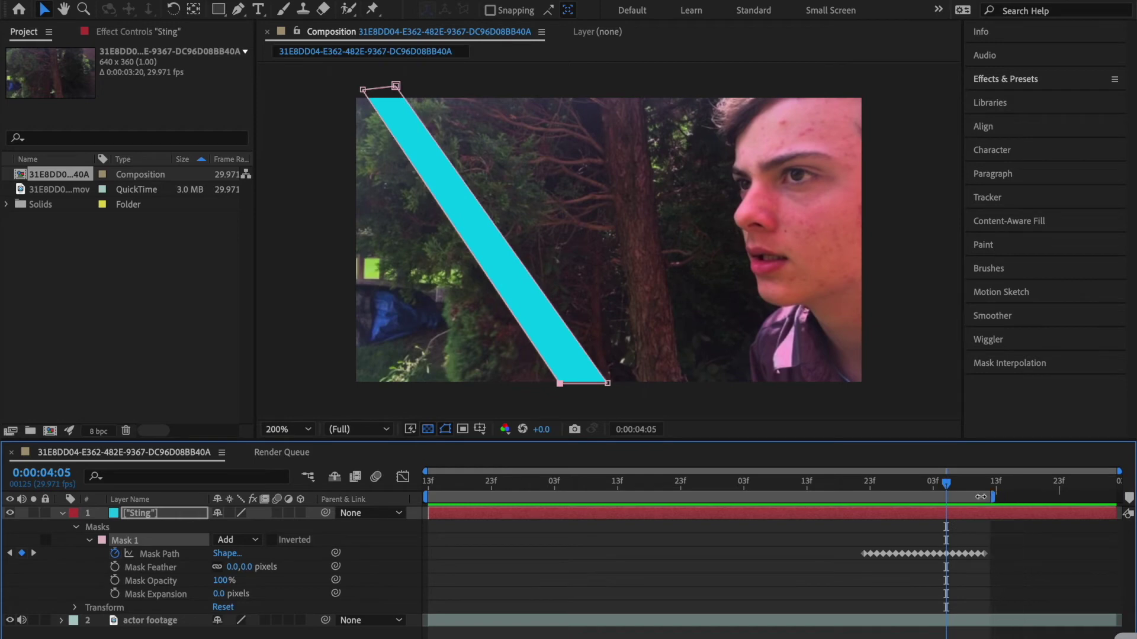
{"action": "right_click", "coordinate": [961, 496]}
{"action": "left_click", "coordinate": [915, 541]}
Step: Go to 0:00:03:21 and pull the mask points toward the frame's lower-left edge so the solid leaves the picture
{"action": "left_click", "coordinate": [923, 484]}
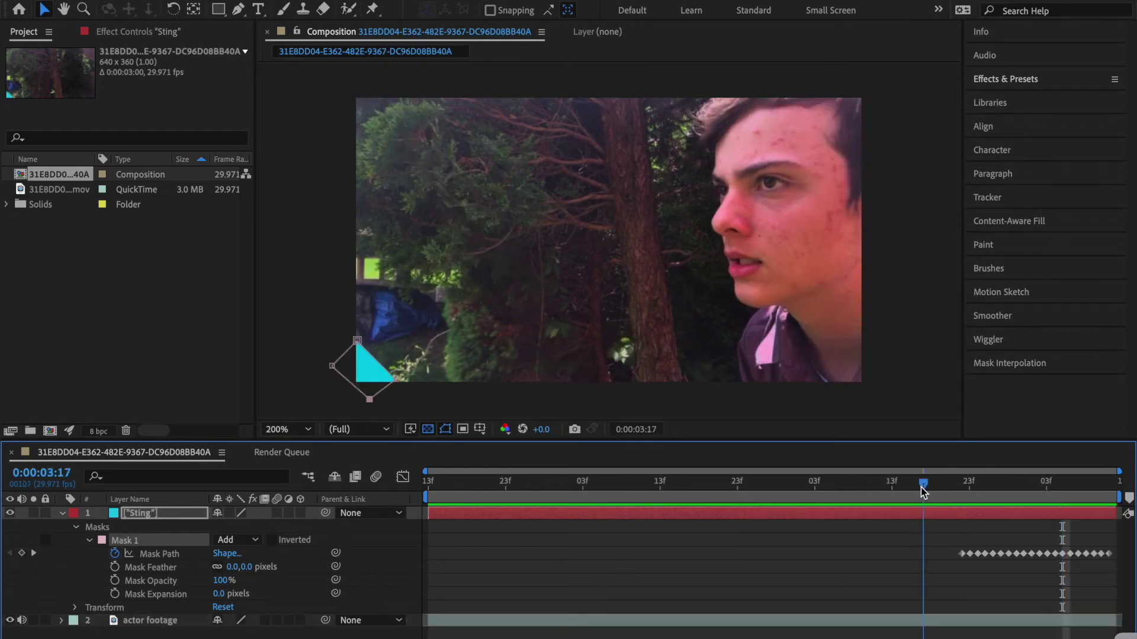
{"action": "left_click_drag", "start_coordinate": [923, 485], "coordinate": [954, 472]}
{"action": "left_click_drag", "start_coordinate": [370, 399], "coordinate": [354, 416]}
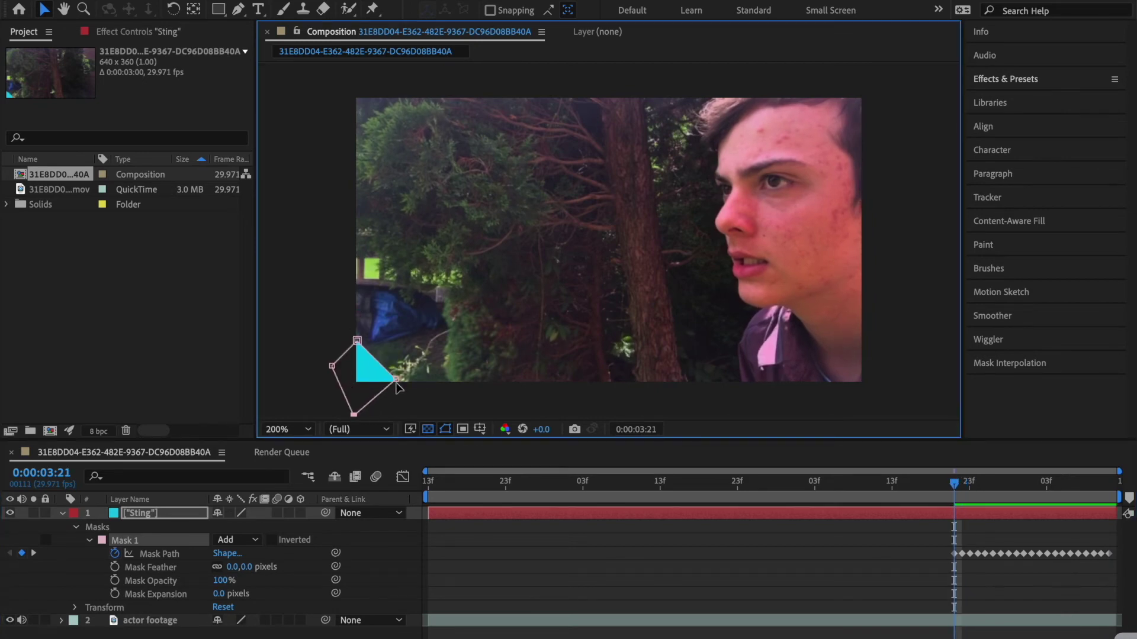
{"action": "left_click_drag", "start_coordinate": [396, 380], "coordinate": [359, 393]}
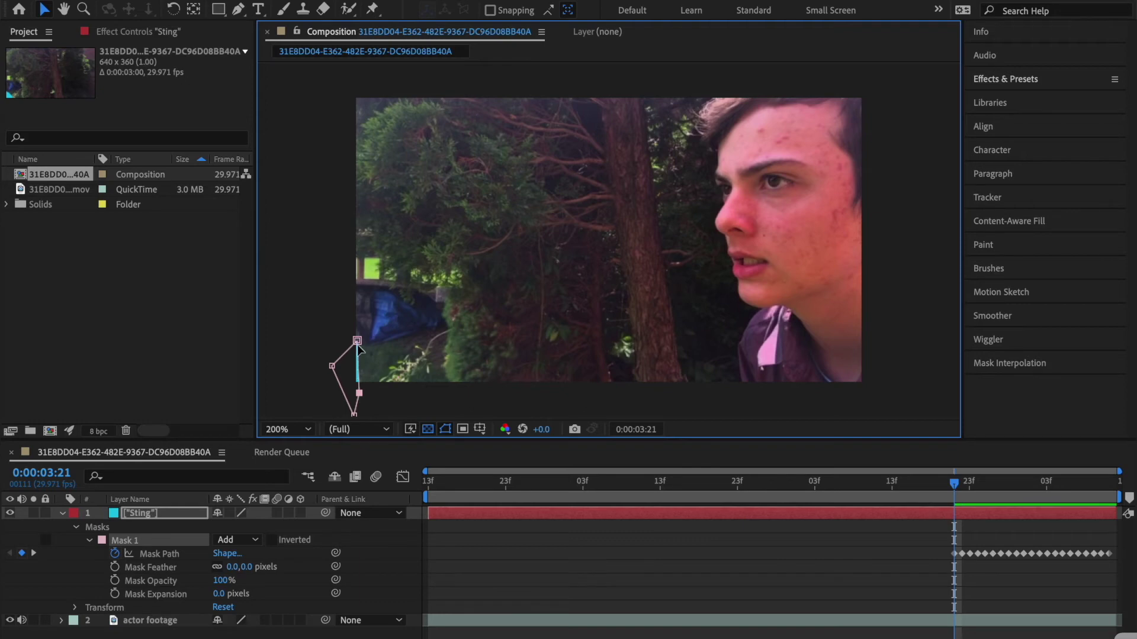
{"action": "left_click_drag", "start_coordinate": [357, 342], "coordinate": [342, 360]}
Step: Play back and scrub through the composition to check the solid's entrance and its fit over the blade
{"action": "key", "text": "space"}
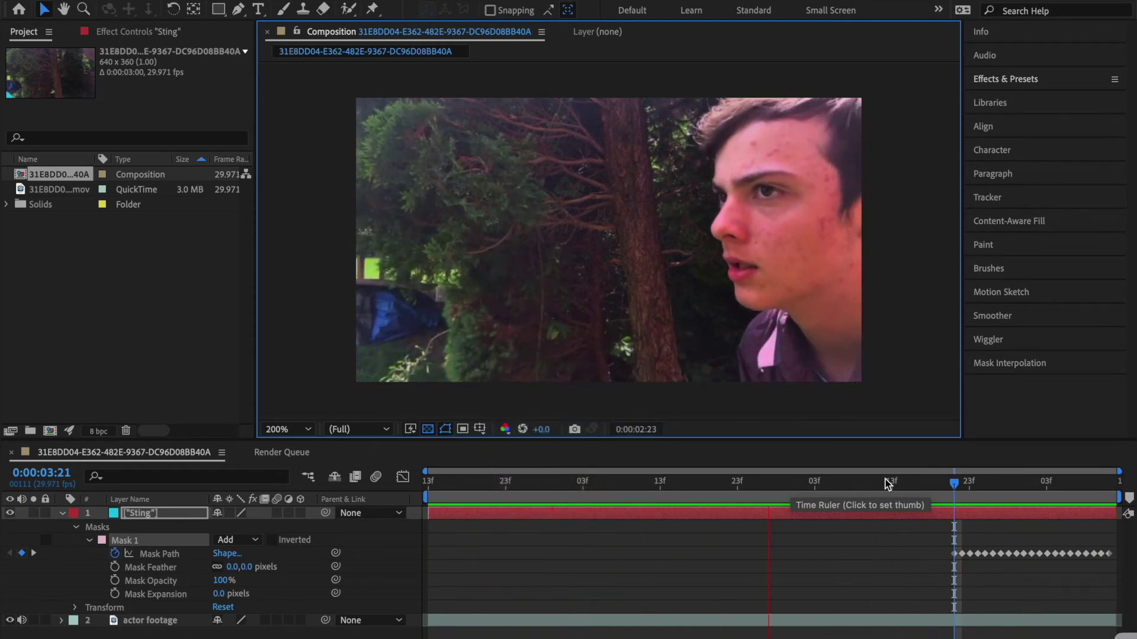
{"action": "key", "text": "space"}
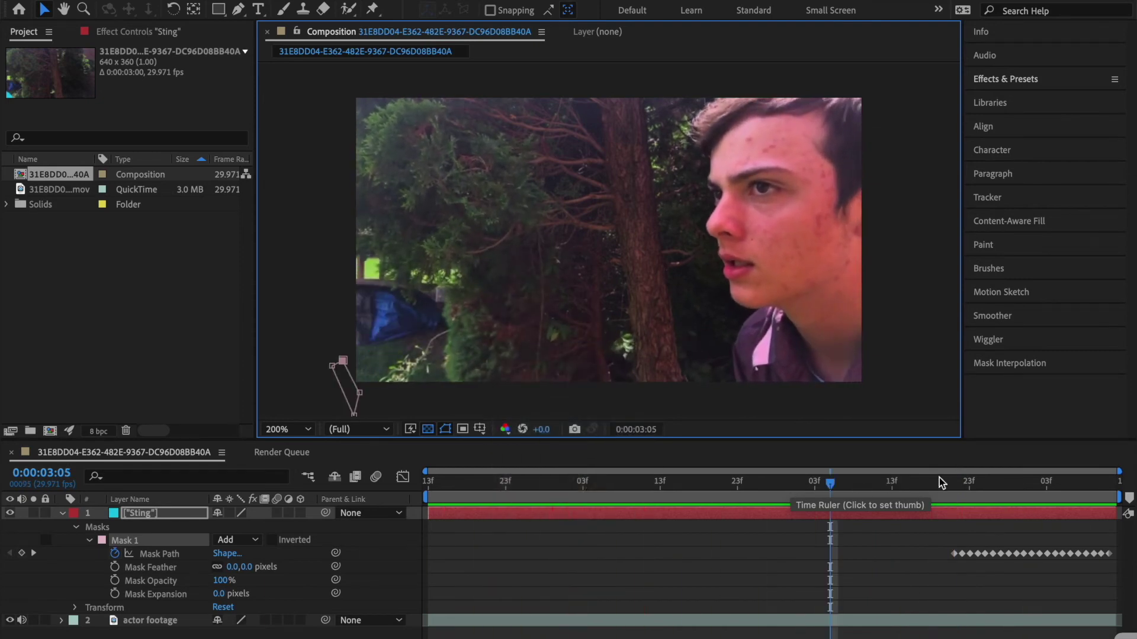
{"action": "mouse_move", "coordinate": [988, 495]}
{"action": "left_mouse_down"}
{"action": "mouse_move", "coordinate": [968, 491]}
{"action": "mouse_move", "coordinate": [994, 492]}
{"action": "left_mouse_up"}
{"action": "left_click", "coordinate": [61, 514]}
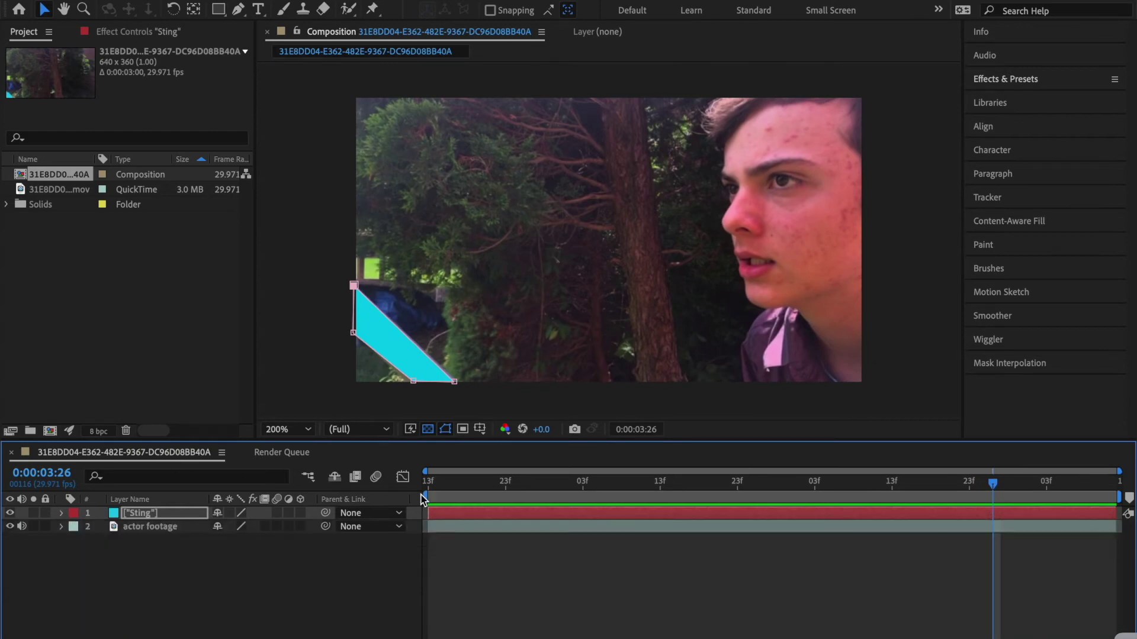
{"action": "left_click_drag", "start_coordinate": [995, 487], "coordinate": [1035, 476]}
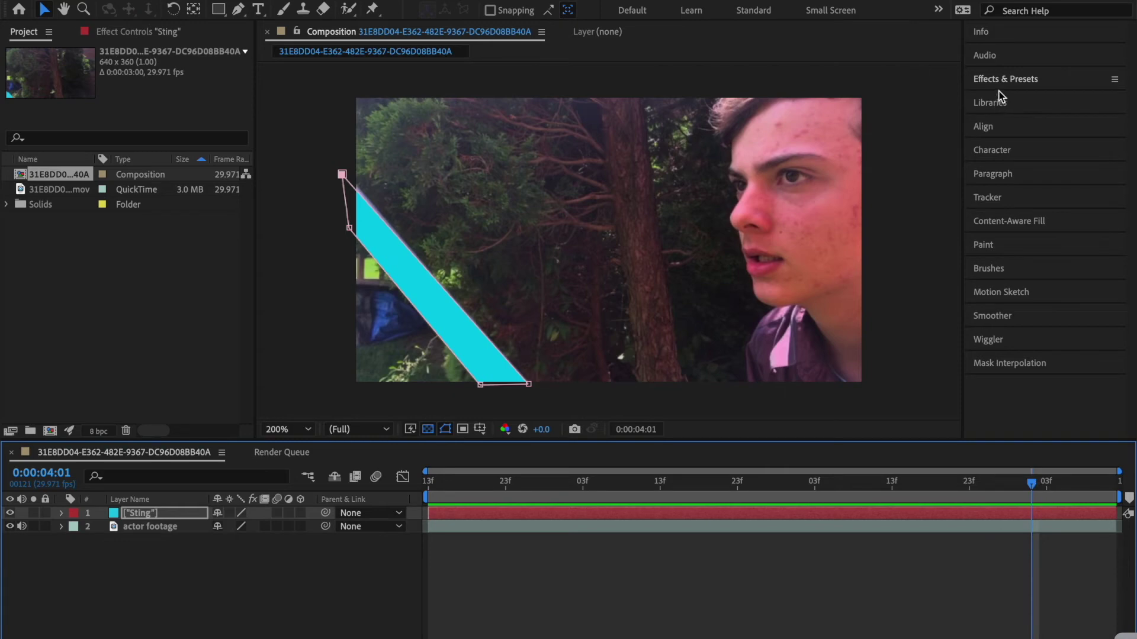
Step: Set Mask 1's feather on the "Sting" layer to 18 pixels and deselect the layer
{"action": "left_click", "coordinate": [62, 514]}
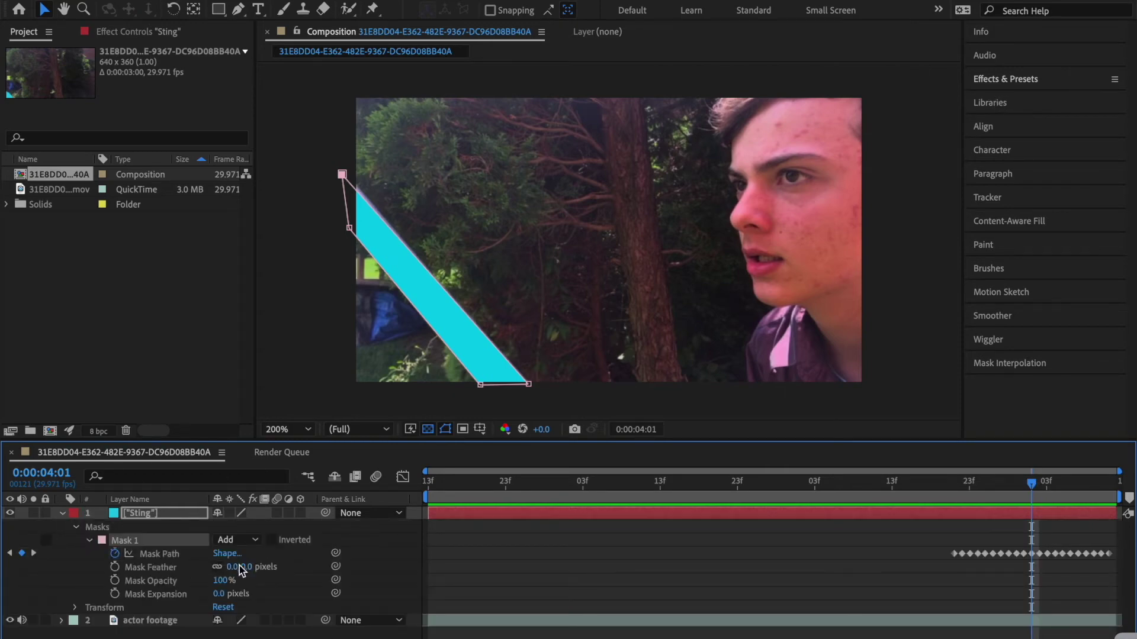
{"action": "left_click_drag", "start_coordinate": [240, 568], "coordinate": [474, 566]}
{"action": "left_click", "coordinate": [734, 519]}
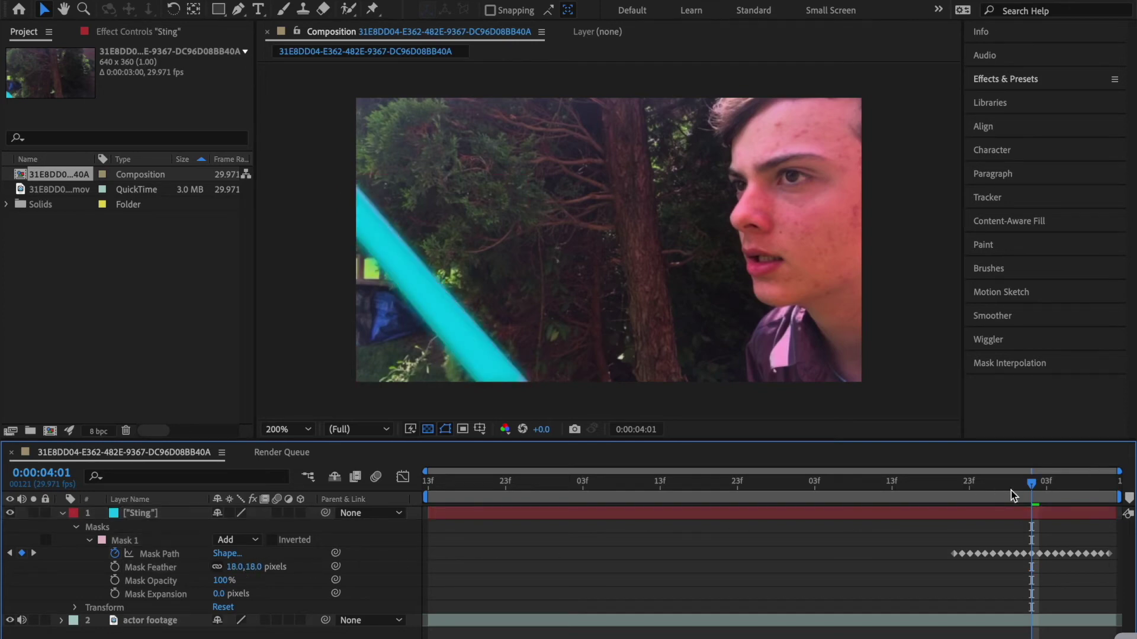
Step: Apply the Roughen Edges effect to the "Sting" layer at 0:00:03:24 and set its edge type to Photocopy
{"action": "left_click_drag", "start_coordinate": [1010, 491], "coordinate": [1039, 457]}
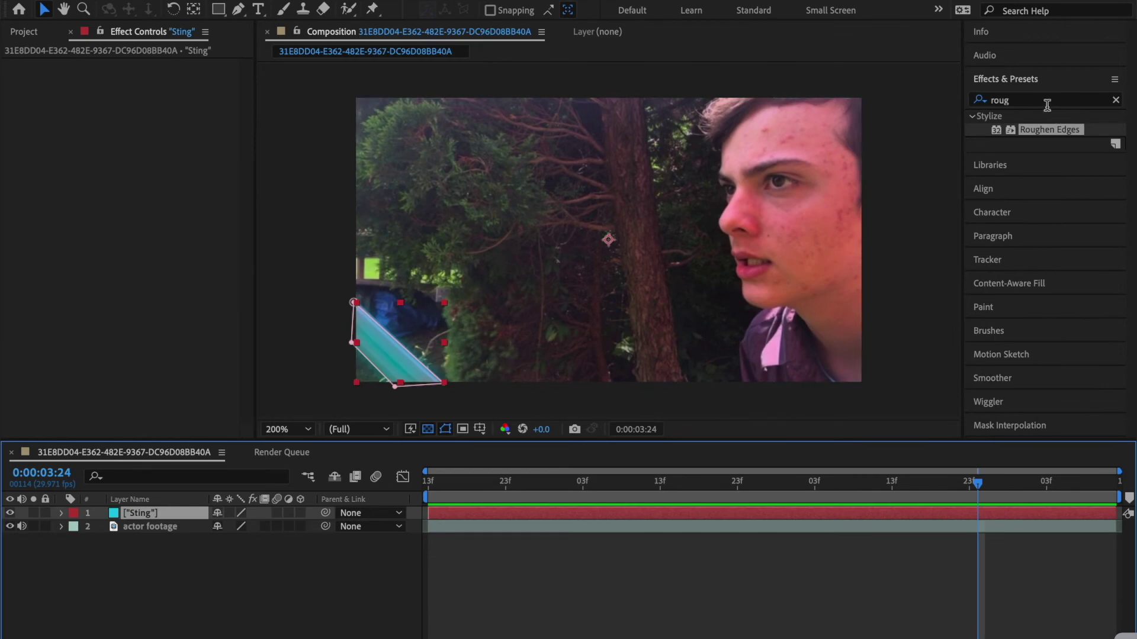
{"action": "left_click_drag", "start_coordinate": [1033, 136], "coordinate": [415, 354]}
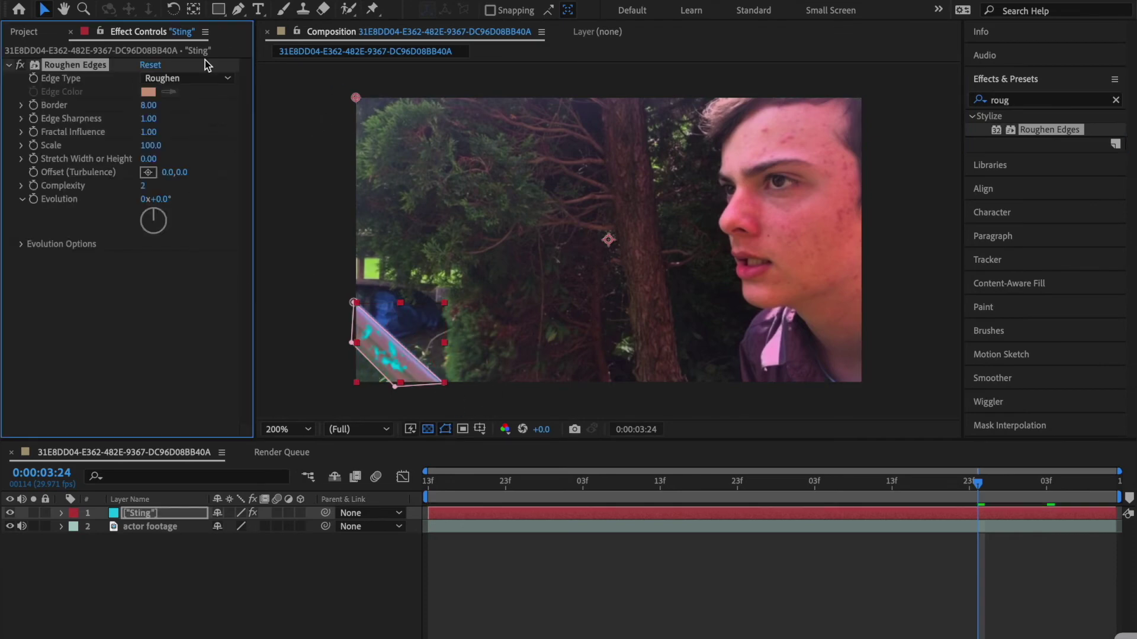
{"action": "left_click", "coordinate": [193, 78]}
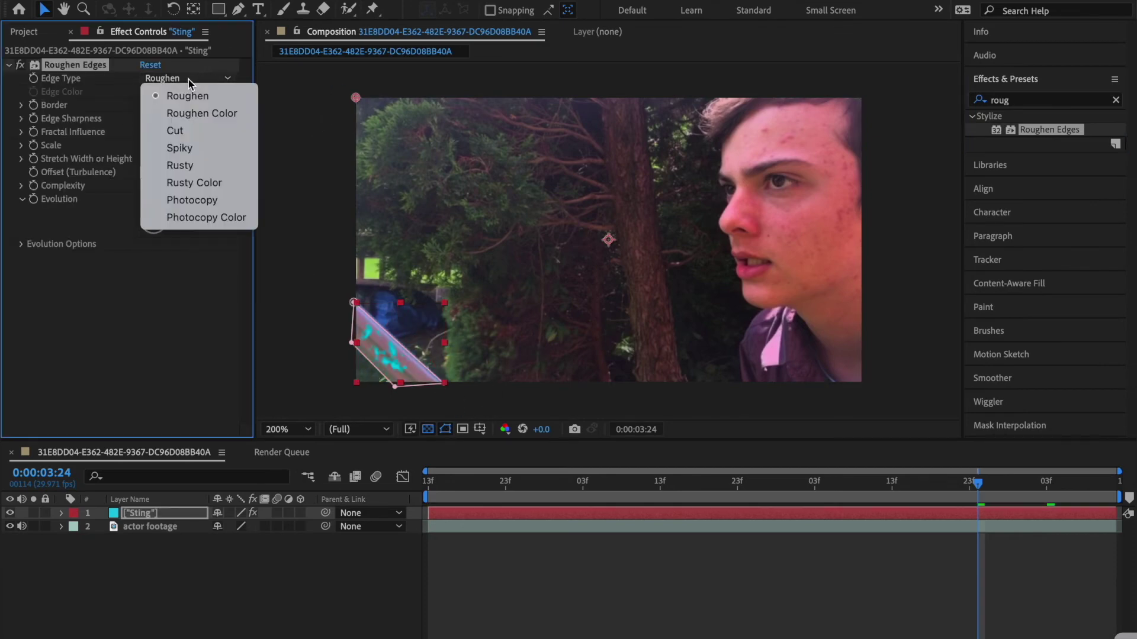
{"action": "left_click", "coordinate": [205, 201]}
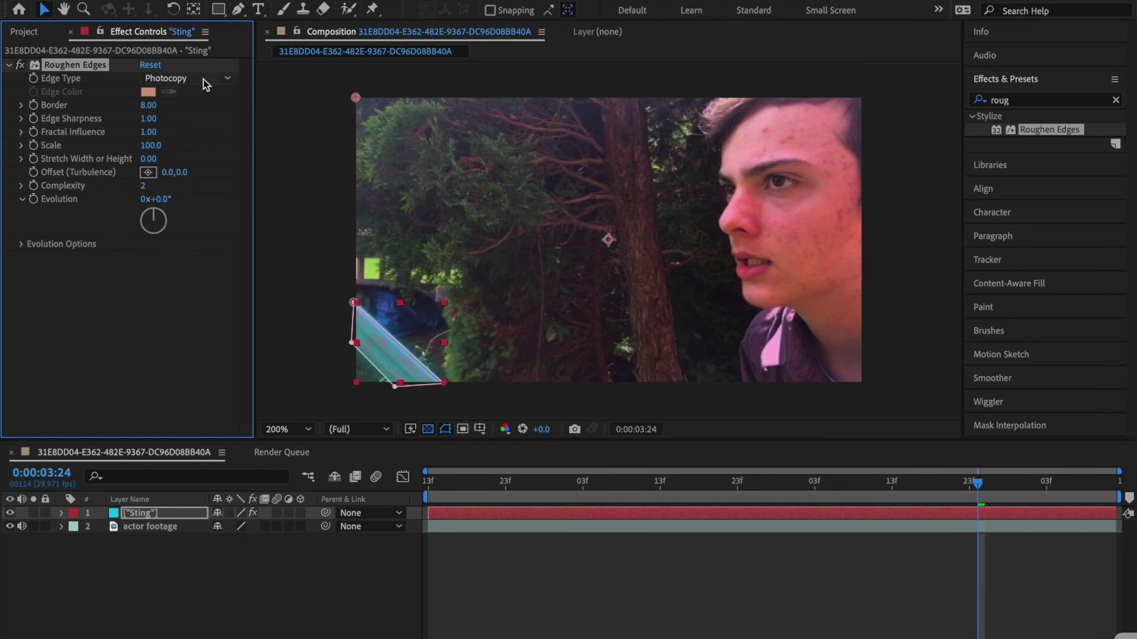
Step: At 0:00:04:04, set the Roughen Edges edge type on the "Sting" layer to Photocopy Color and its scale to 780
{"action": "left_click", "coordinate": [985, 485]}
{"action": "left_click_drag", "start_coordinate": [986, 485], "coordinate": [1057, 471]}
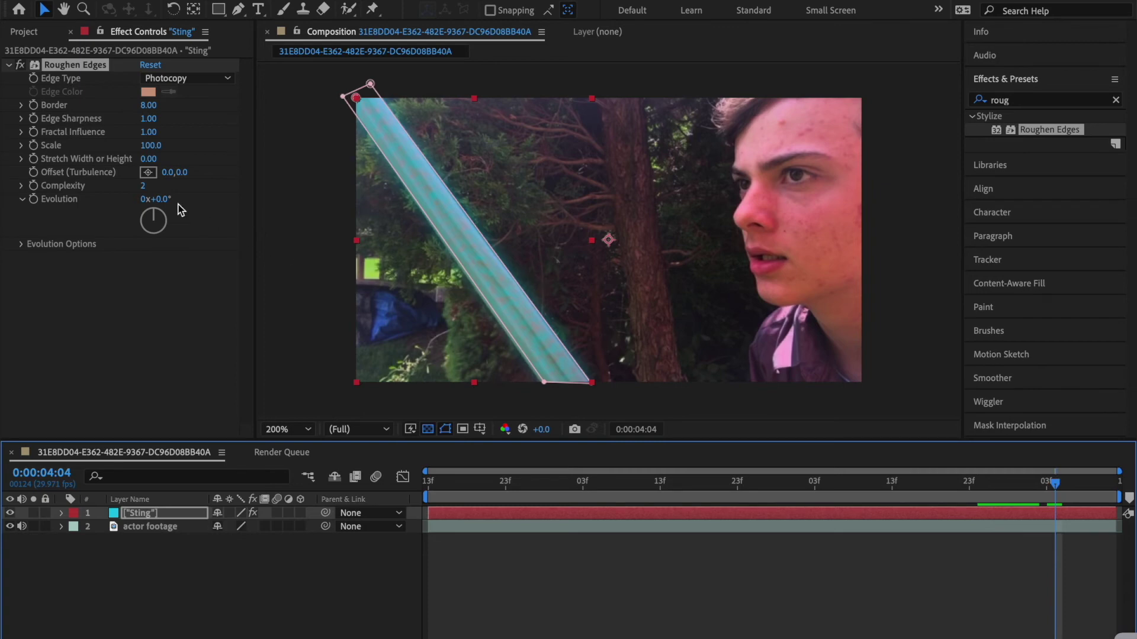
{"action": "left_click_drag", "start_coordinate": [149, 153], "coordinate": [168, 149]}
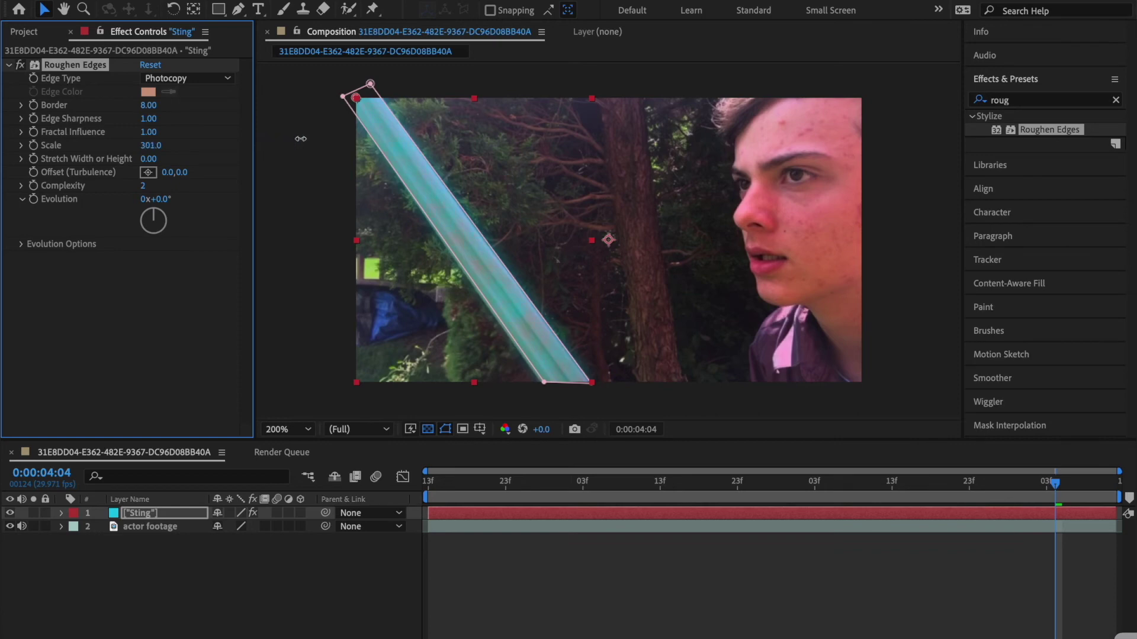
{"action": "left_click", "coordinate": [217, 79]}
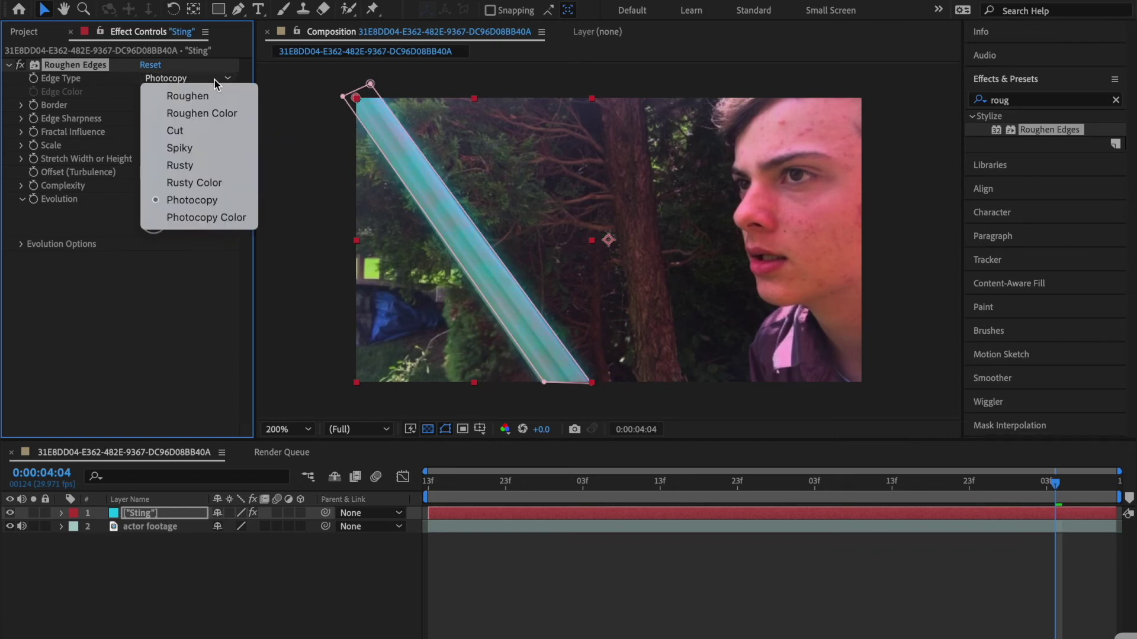
{"action": "left_click", "coordinate": [210, 216]}
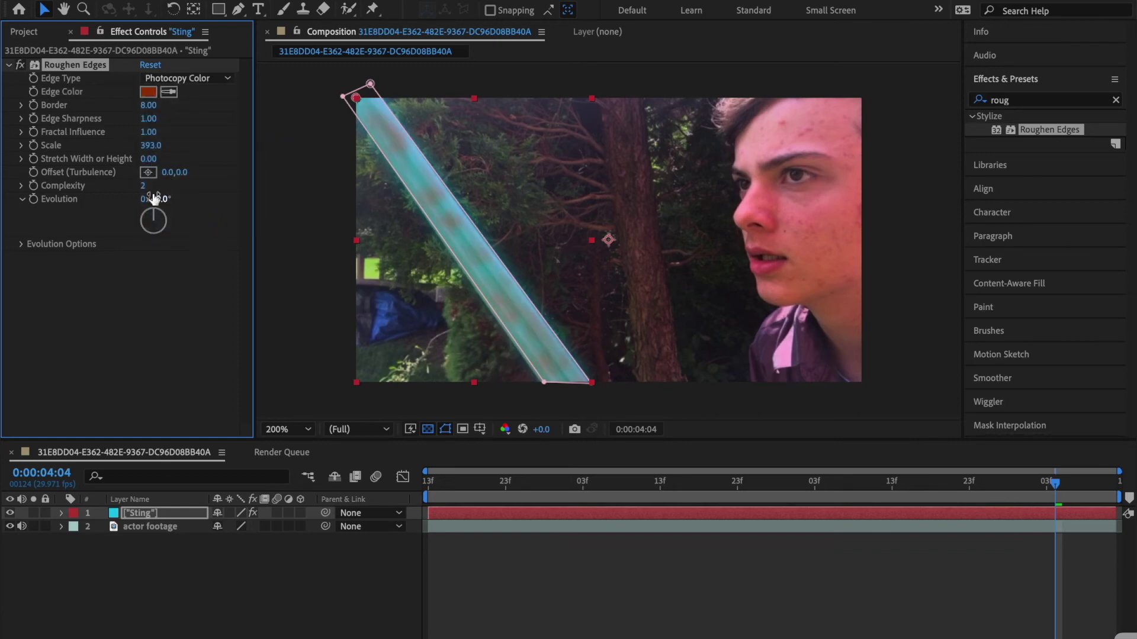
{"action": "left_click_drag", "start_coordinate": [148, 148], "coordinate": [574, 150]}
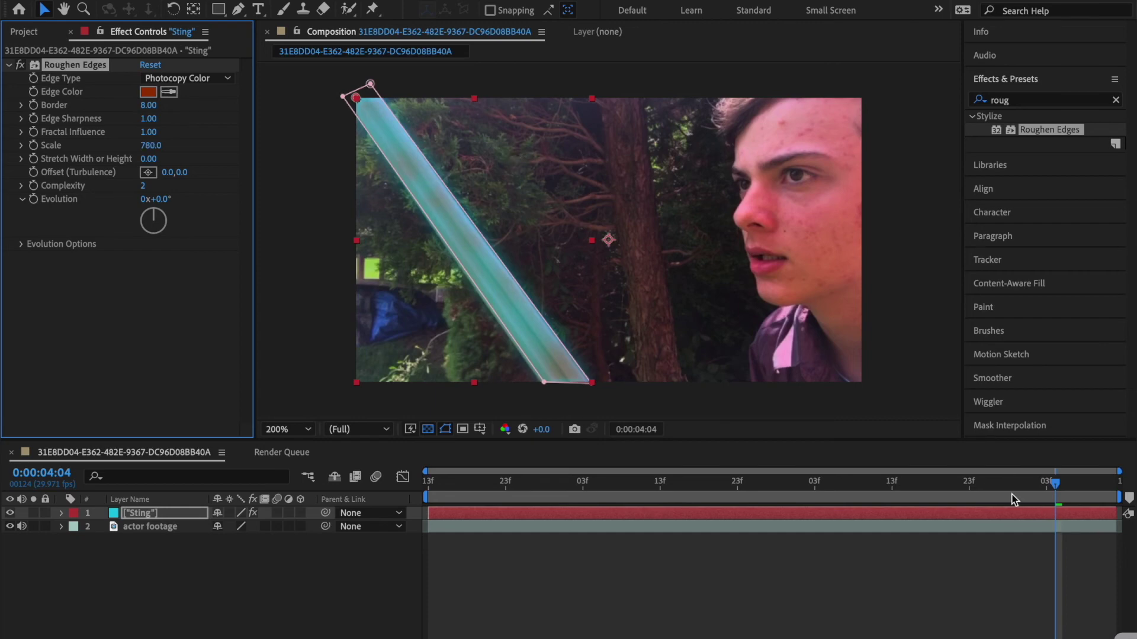
Step: Set Mask 1's feather to 38 pixels and its opacity to 44%, and scrub through the blade's movement to check the look
{"action": "left_click", "coordinate": [61, 513]}
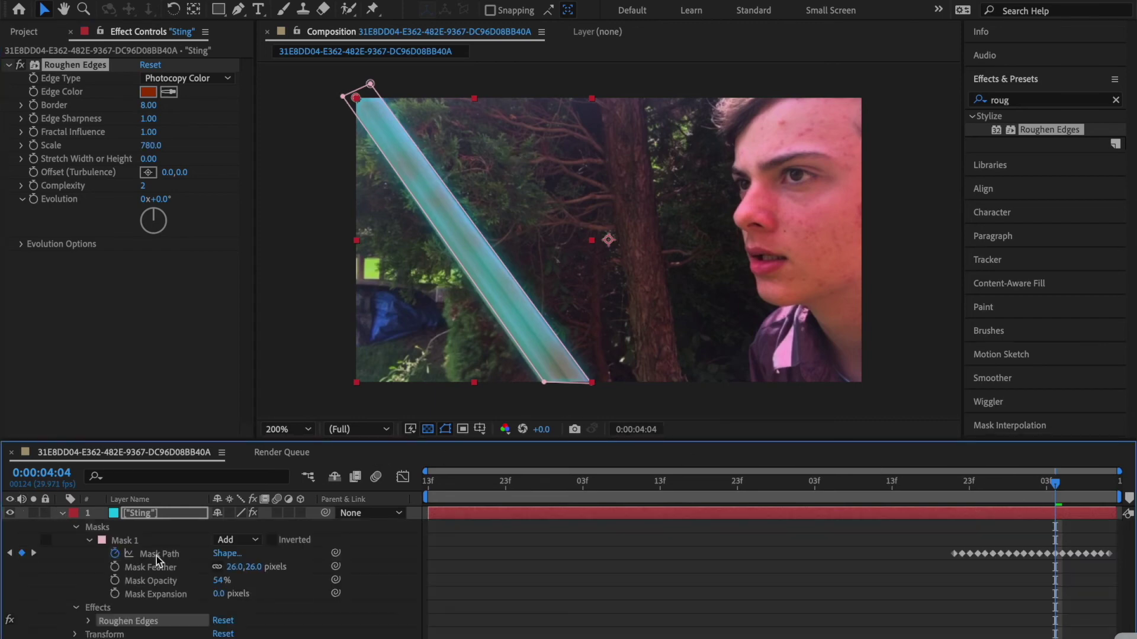
{"action": "mouse_move", "coordinate": [235, 566]}
{"action": "left_mouse_down"}
{"action": "mouse_move", "coordinate": [259, 566]}
{"action": "mouse_move", "coordinate": [236, 567]}
{"action": "mouse_move", "coordinate": [225, 582]}
{"action": "left_mouse_up"}
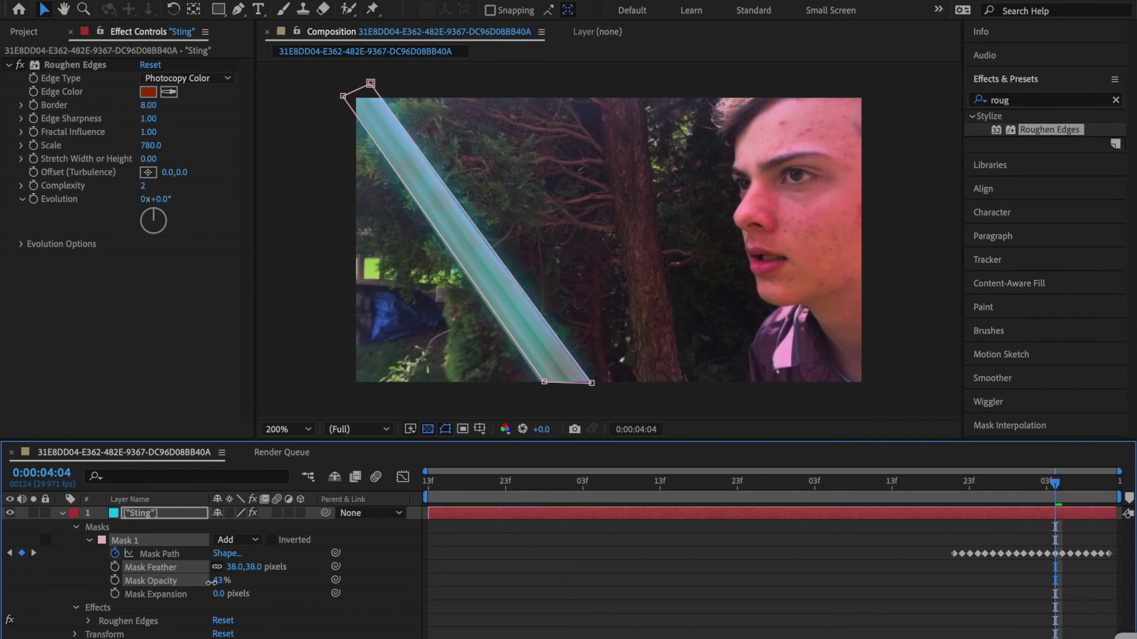
{"action": "left_click_drag", "start_coordinate": [210, 582], "coordinate": [208, 581]}
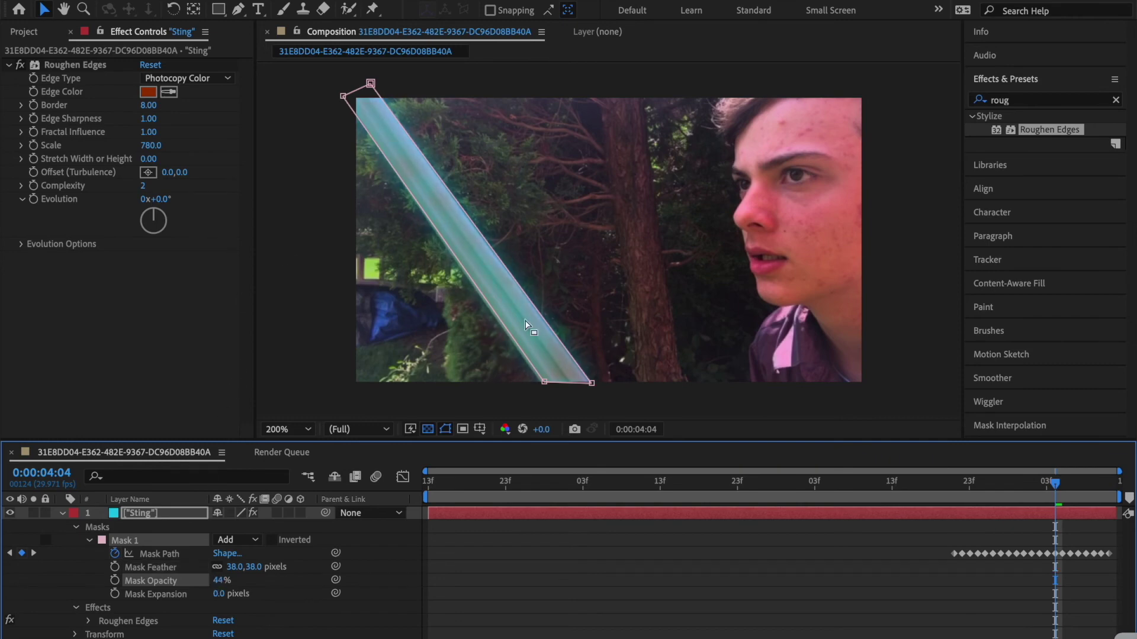
{"action": "left_click_drag", "start_coordinate": [961, 482], "coordinate": [1012, 451]}
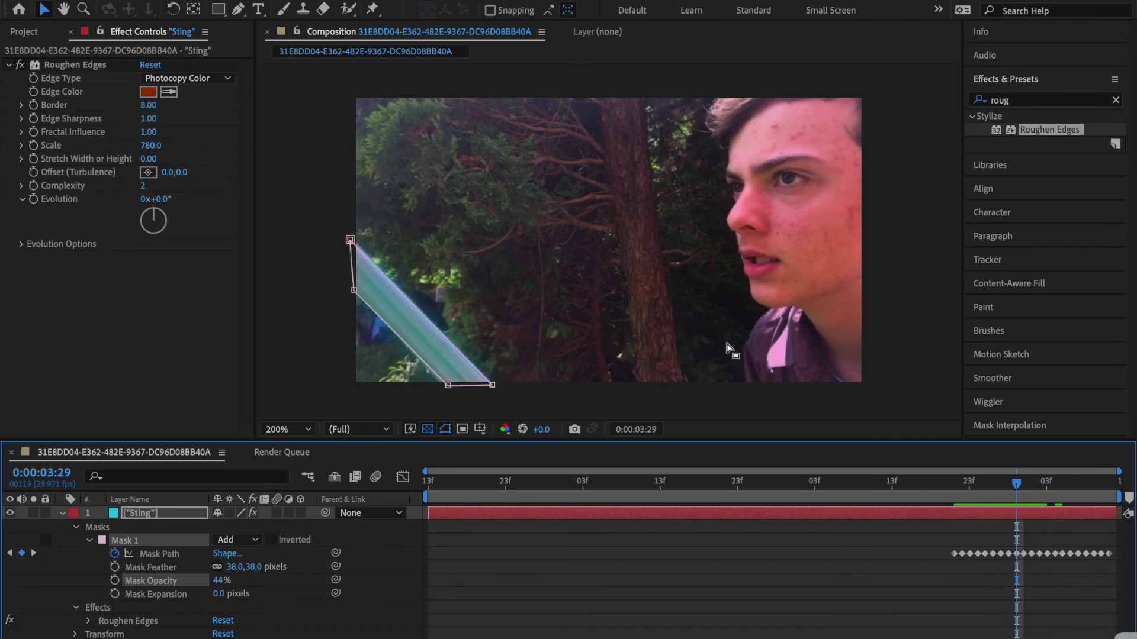
Step: Keyframe the Roughen Edges evolution from 0x-209° at 0:00:03:21 to 0x-356° at 0:00:04:11
{"action": "left_click", "coordinate": [954, 489]}
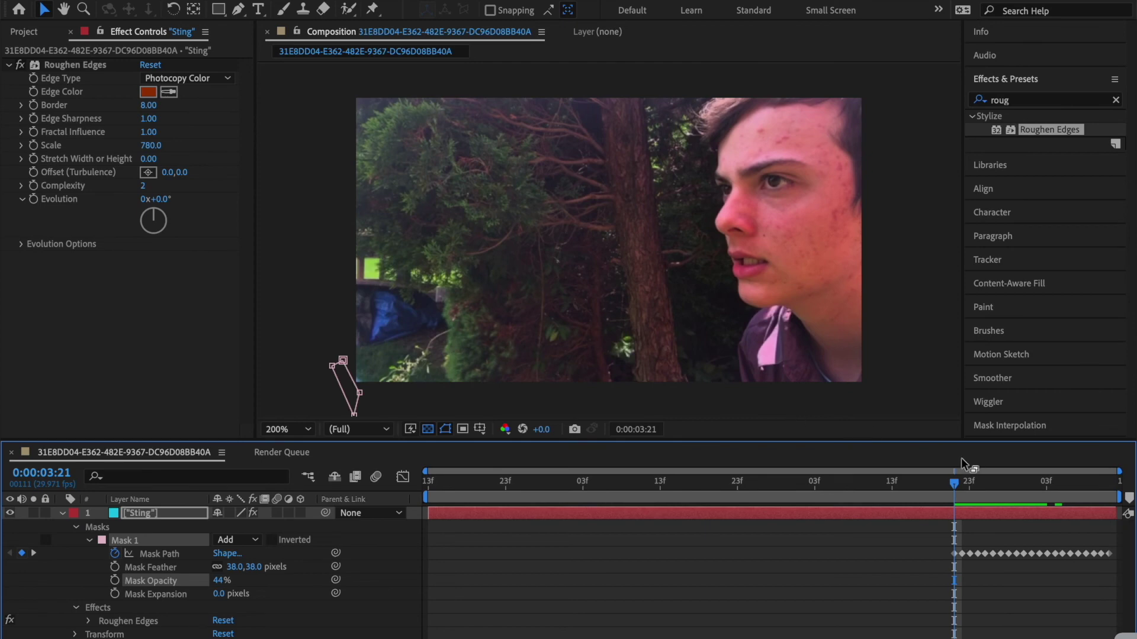
{"action": "left_click", "coordinate": [34, 198]}
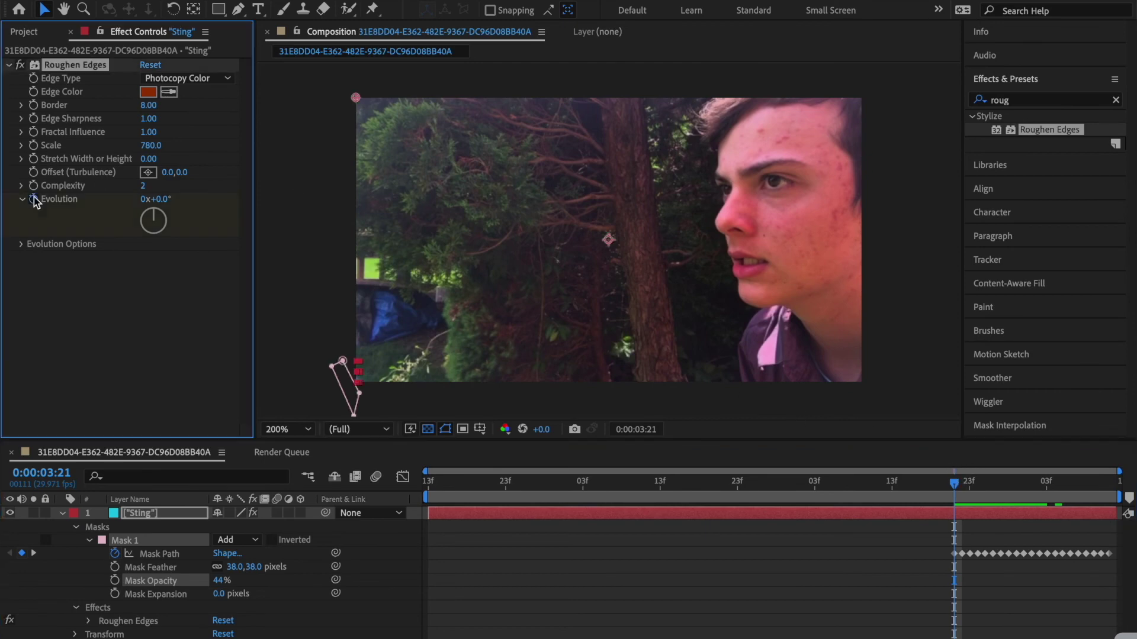
{"action": "left_click_drag", "start_coordinate": [140, 230], "coordinate": [166, 244]}
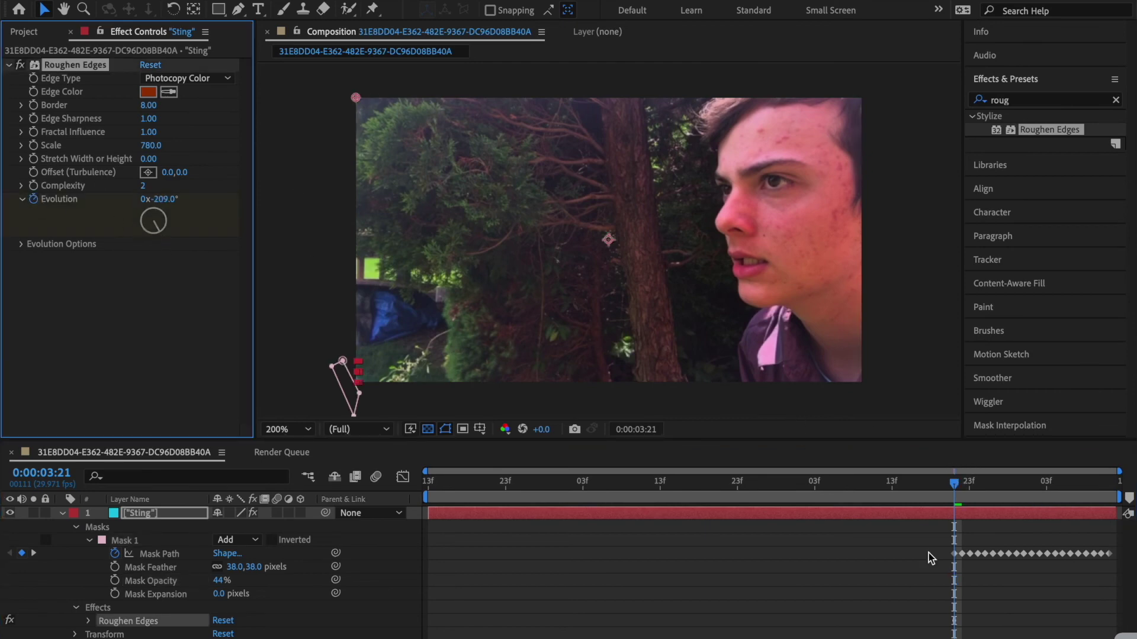
{"action": "left_click_drag", "start_coordinate": [1012, 488], "coordinate": [1108, 486]}
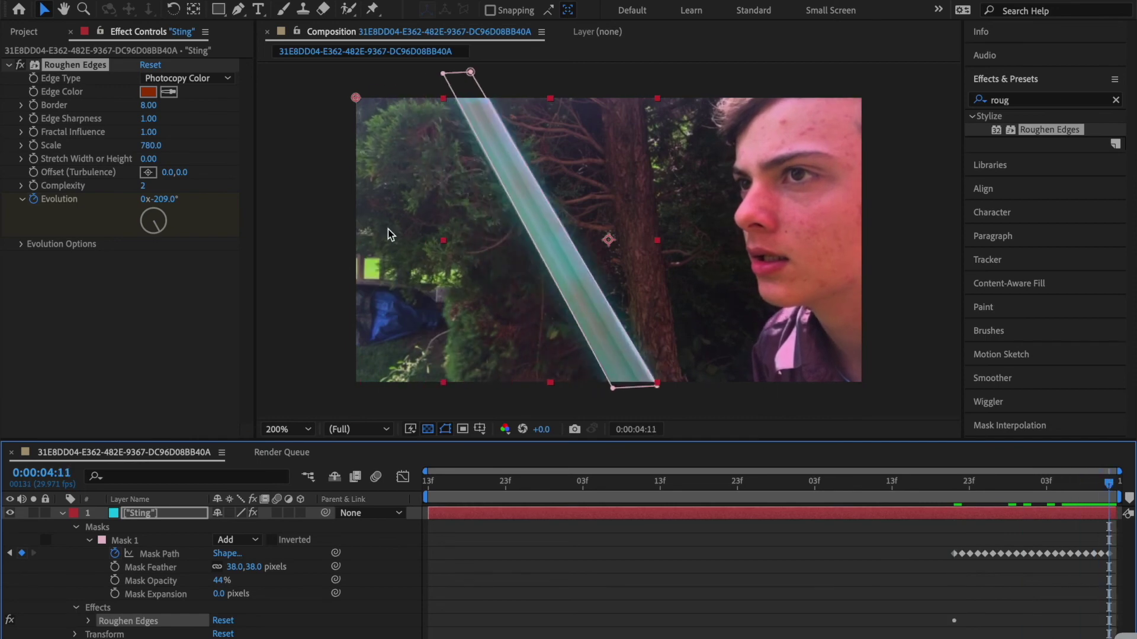
{"action": "left_click_drag", "start_coordinate": [176, 208], "coordinate": [159, 210]}
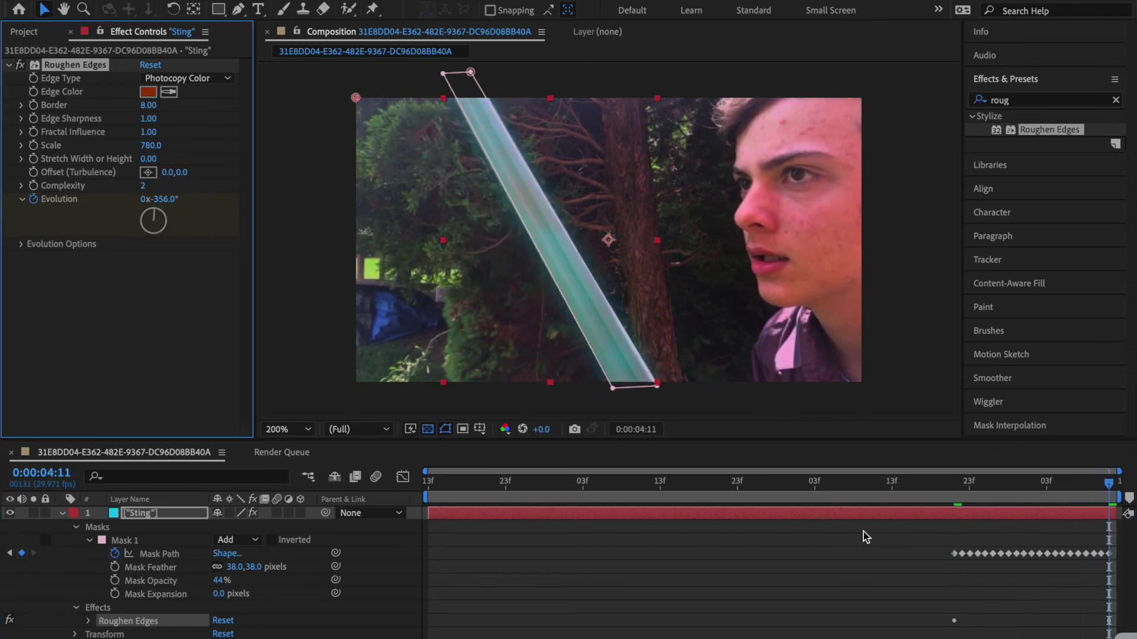
Step: At 0:00:04:05, compare softer and harder mask edges, set Mask 1's feather to 15 pixels and deselect the layer
{"action": "mouse_move", "coordinate": [1046, 481]}
{"action": "left_mouse_down"}
{"action": "mouse_move", "coordinate": [1006, 494]}
{"action": "mouse_move", "coordinate": [1112, 482]}
{"action": "mouse_move", "coordinate": [1027, 485]}
{"action": "mouse_move", "coordinate": [1062, 484]}
{"action": "left_mouse_up"}
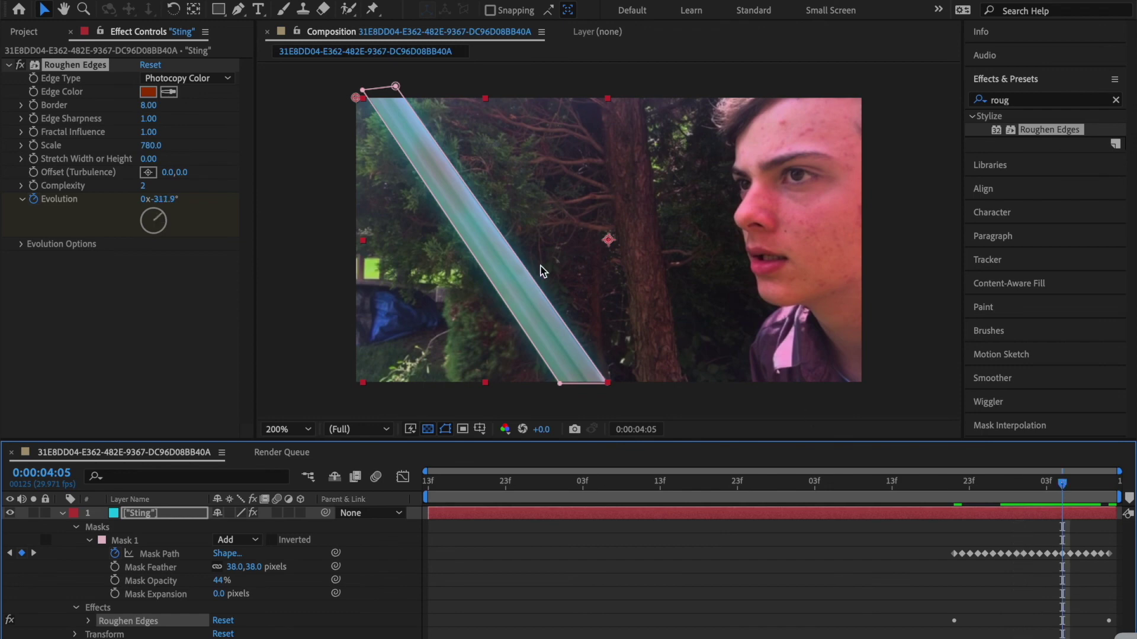
{"action": "left_click", "coordinate": [748, 587]}
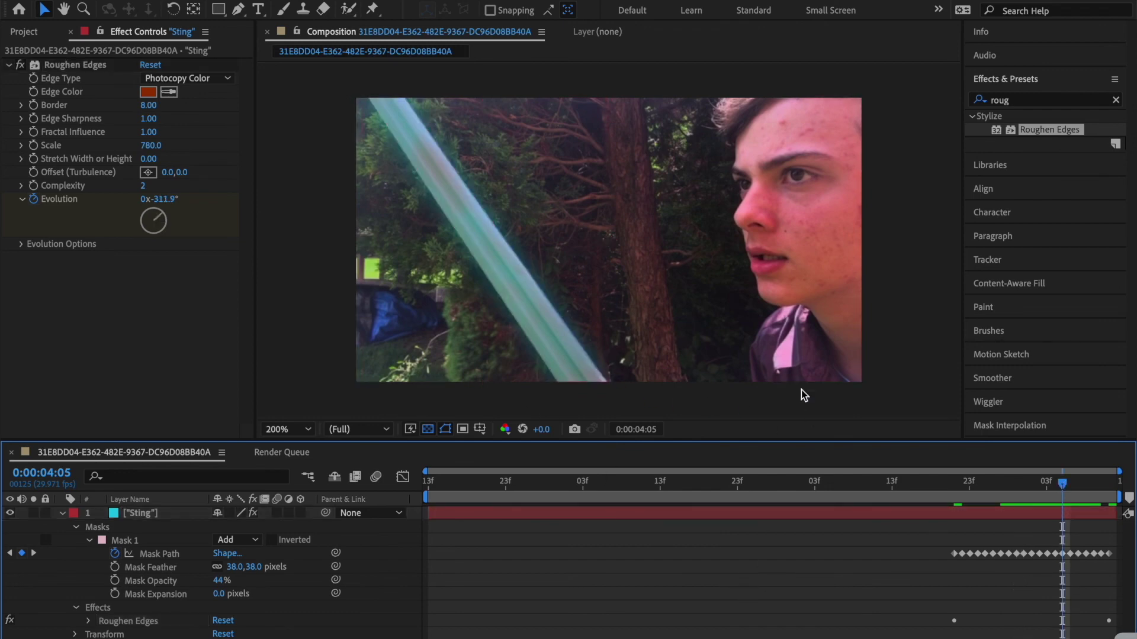
{"action": "left_click_drag", "start_coordinate": [231, 567], "coordinate": [266, 566]}
{"action": "left_click", "coordinate": [471, 615]}
{"action": "left_click_drag", "start_coordinate": [242, 562], "coordinate": [211, 565]}
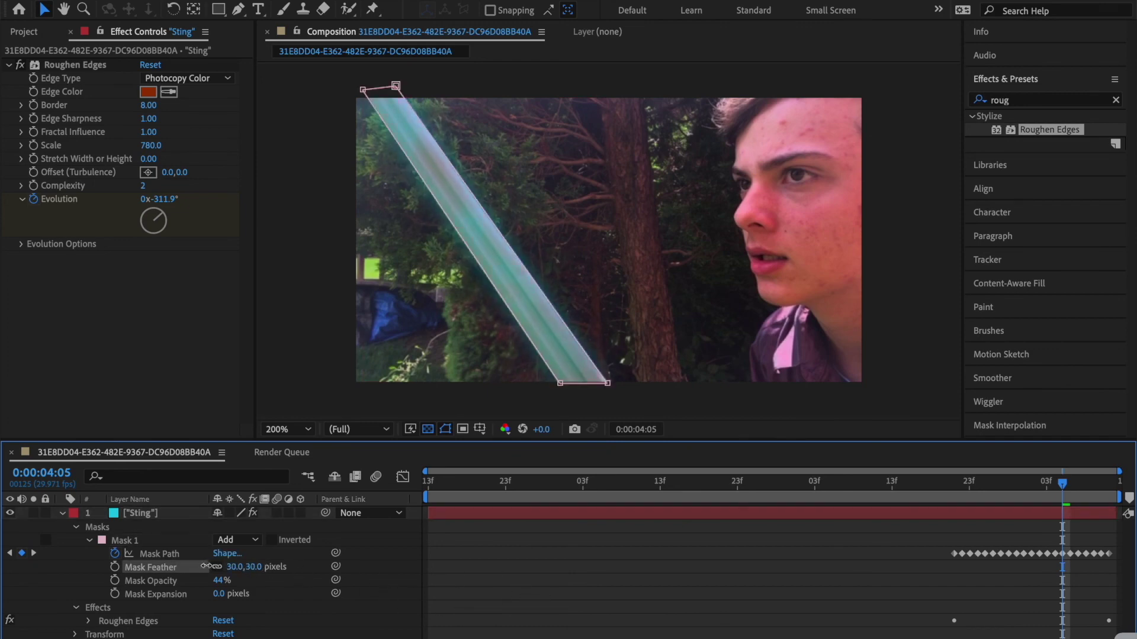
{"action": "left_click", "coordinate": [543, 609]}
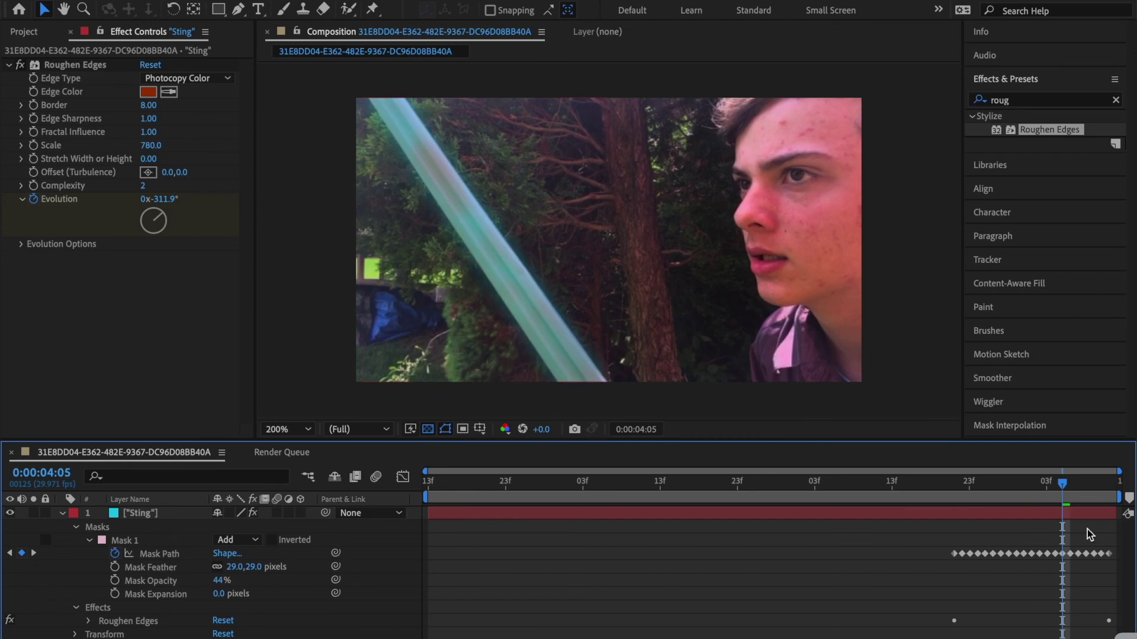
{"action": "left_click_drag", "start_coordinate": [234, 566], "coordinate": [328, 559]}
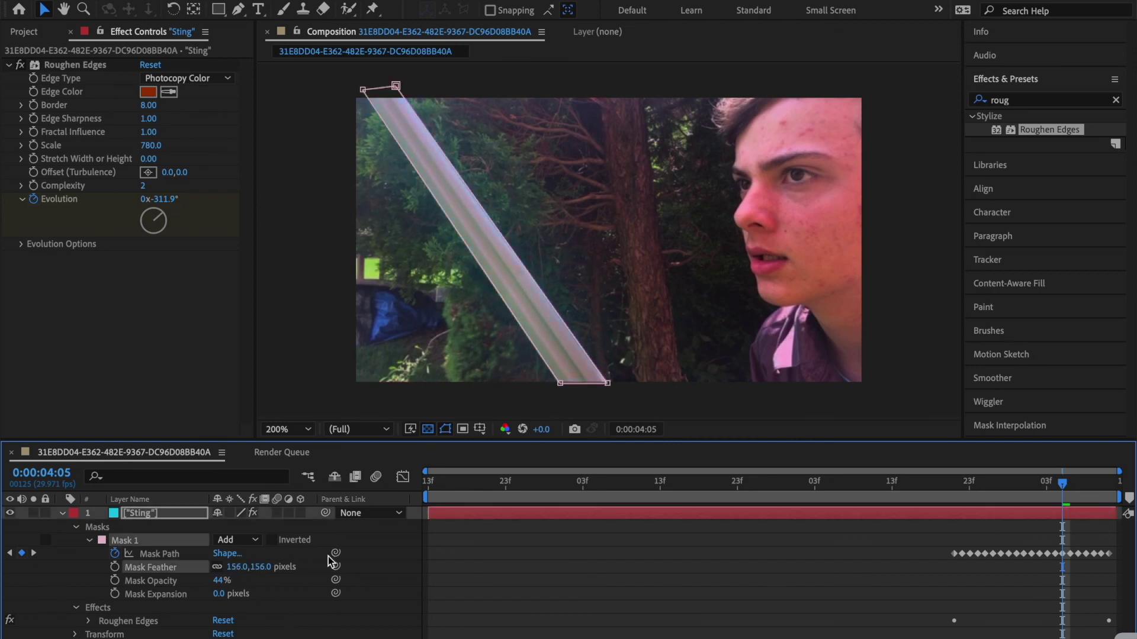
{"action": "left_click_drag", "start_coordinate": [242, 567], "coordinate": [182, 569]}
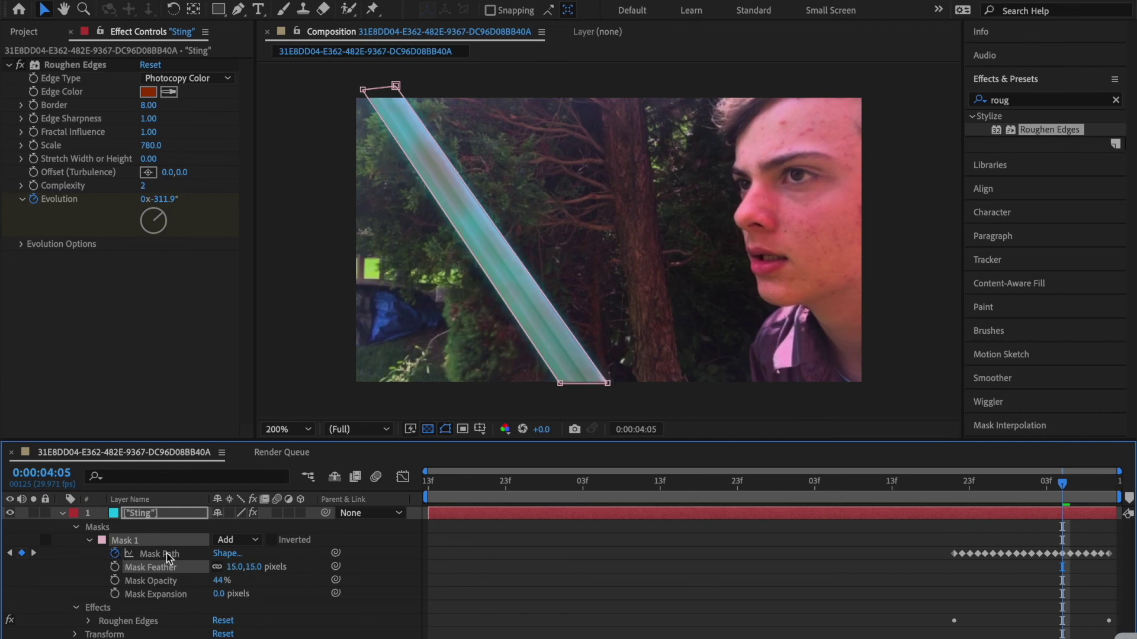
{"action": "left_click", "coordinate": [541, 577]}
Step: Play back the composition and scrub to around 0:00:04:00 to check the animated blade glow
{"action": "key", "text": "space"}
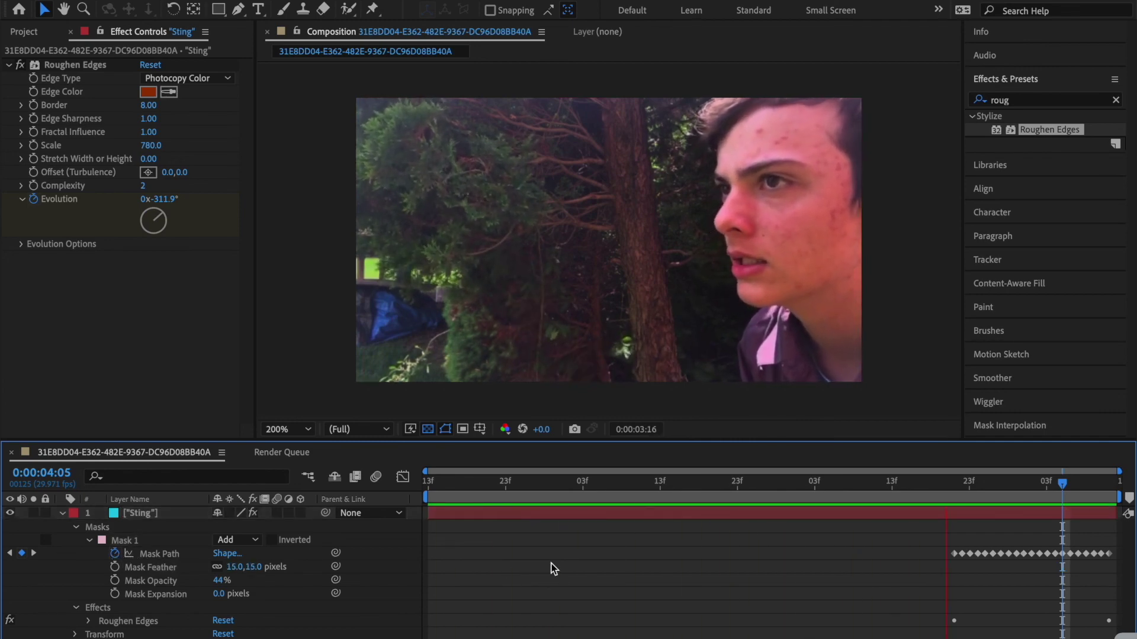
{"action": "key", "text": "space"}
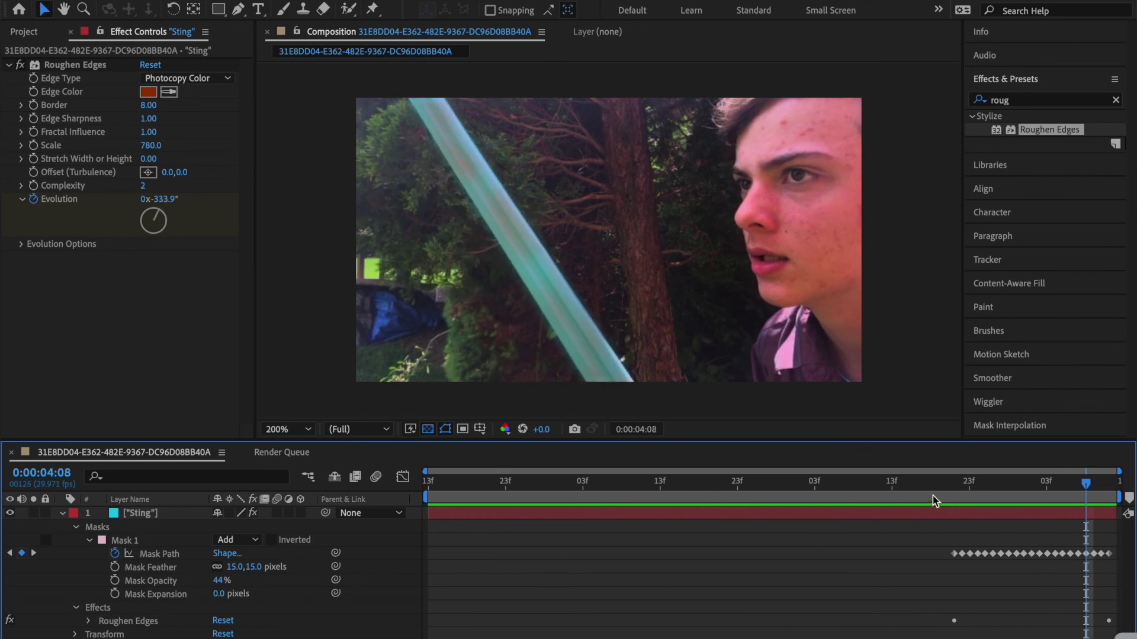
{"action": "left_click", "coordinate": [986, 482]}
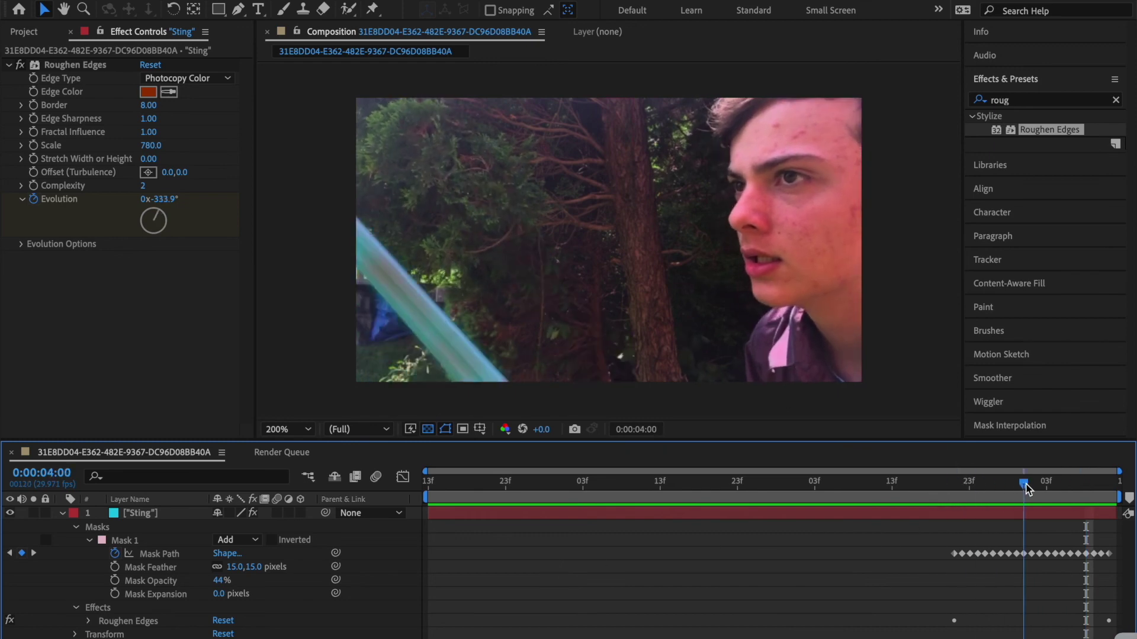